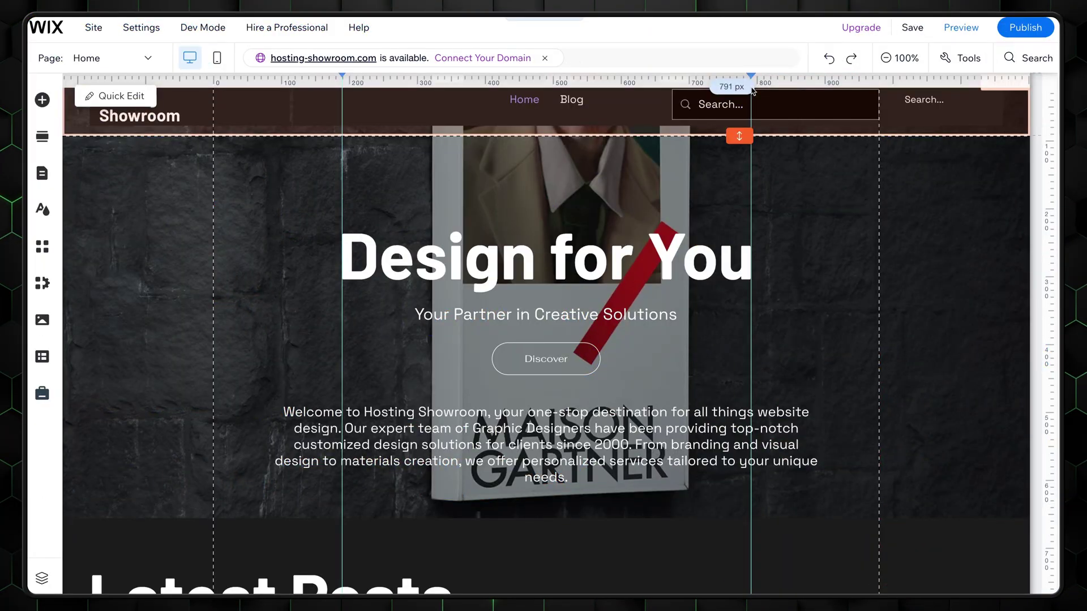
Select the homepage Welcome section and its paragraph text, then continue into the AI site-setup chat.
click(545, 437)
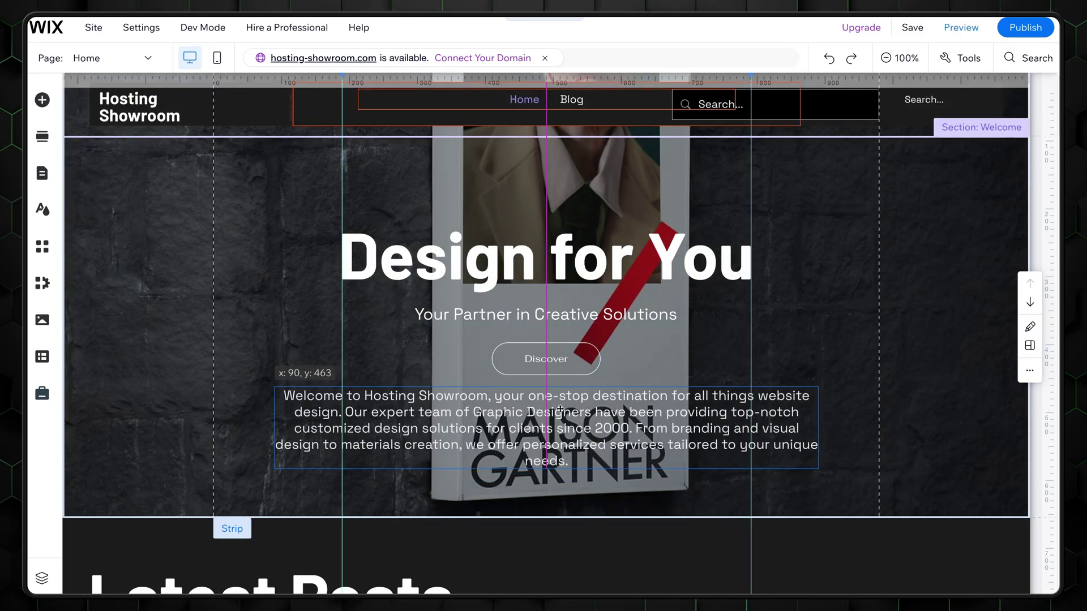
click(561, 409)
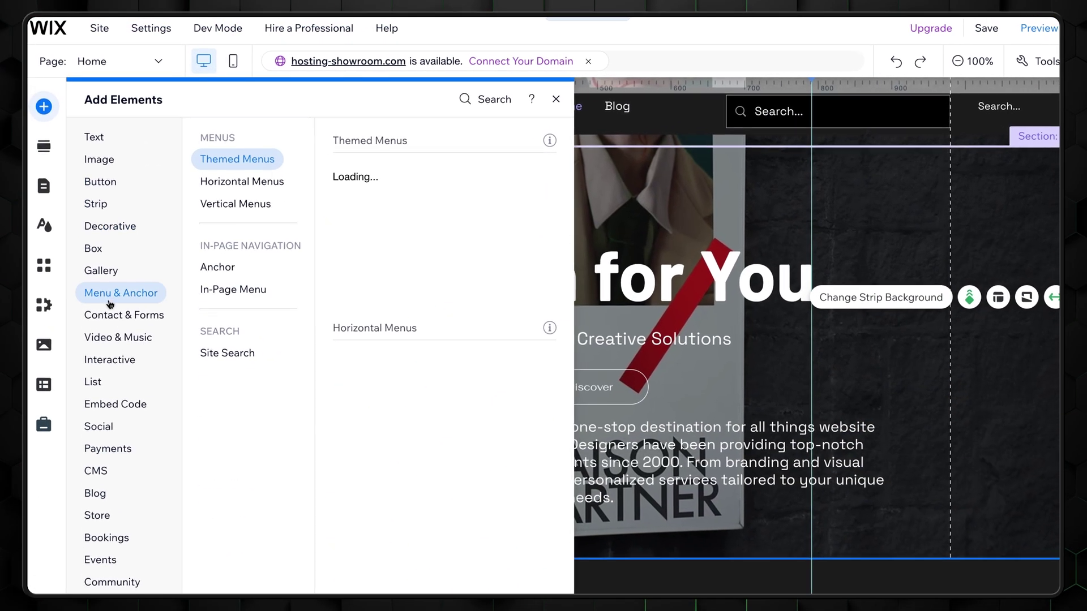
mouse_move(124, 357)
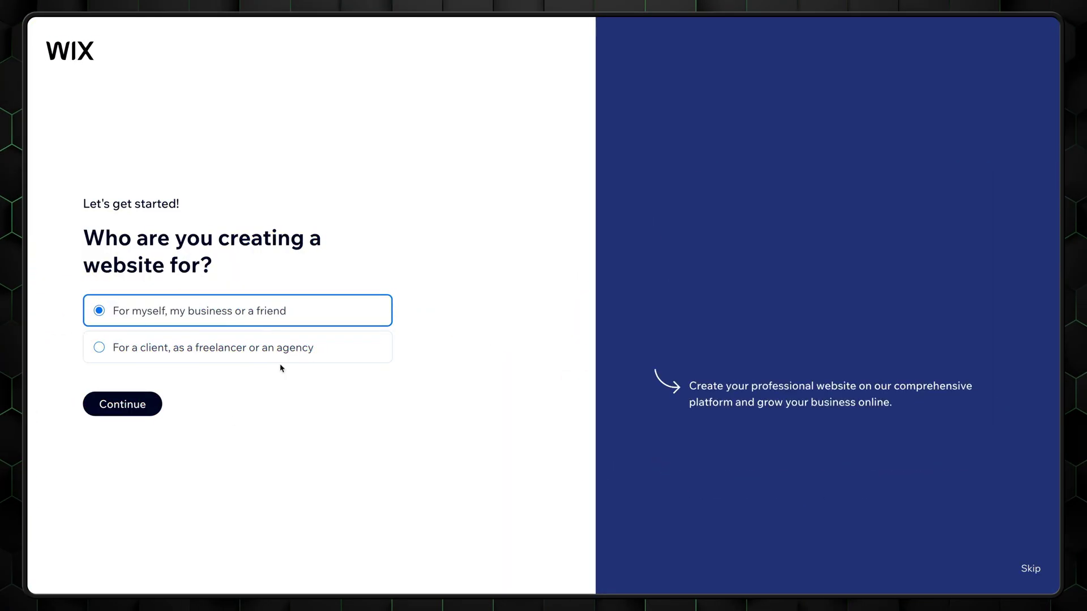
click(130, 414)
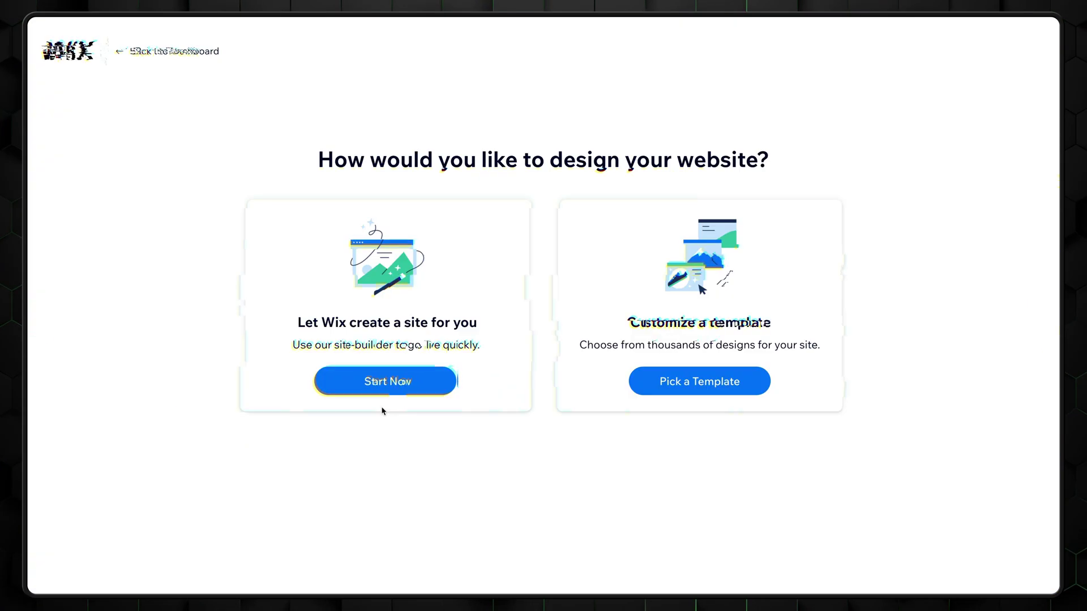
Have Wix create the Hosting Showroom site automatically, then regenerate it with a different design.
click(439, 388)
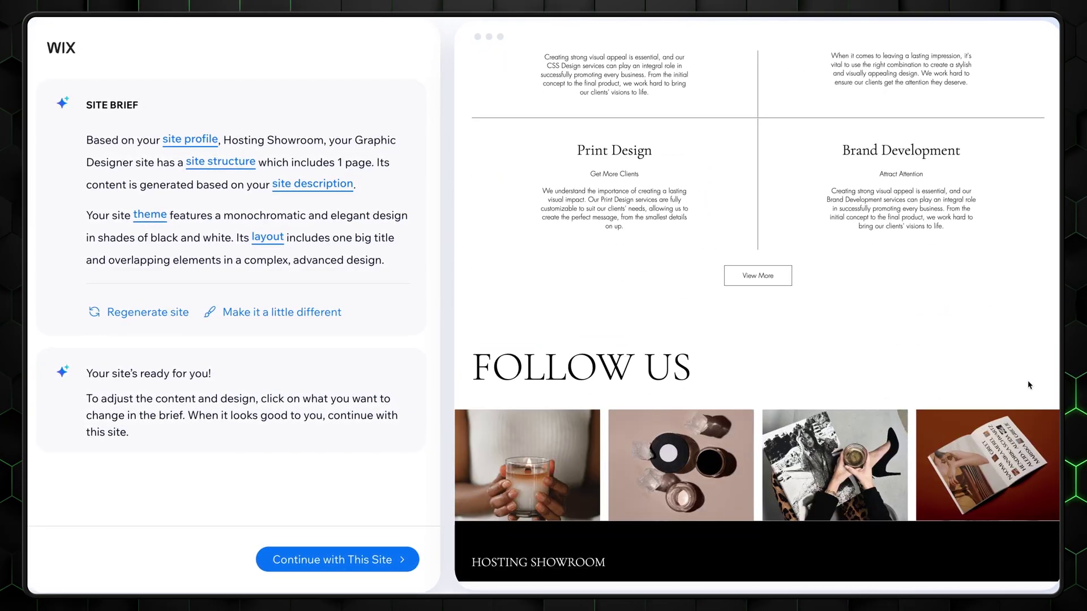
click(130, 317)
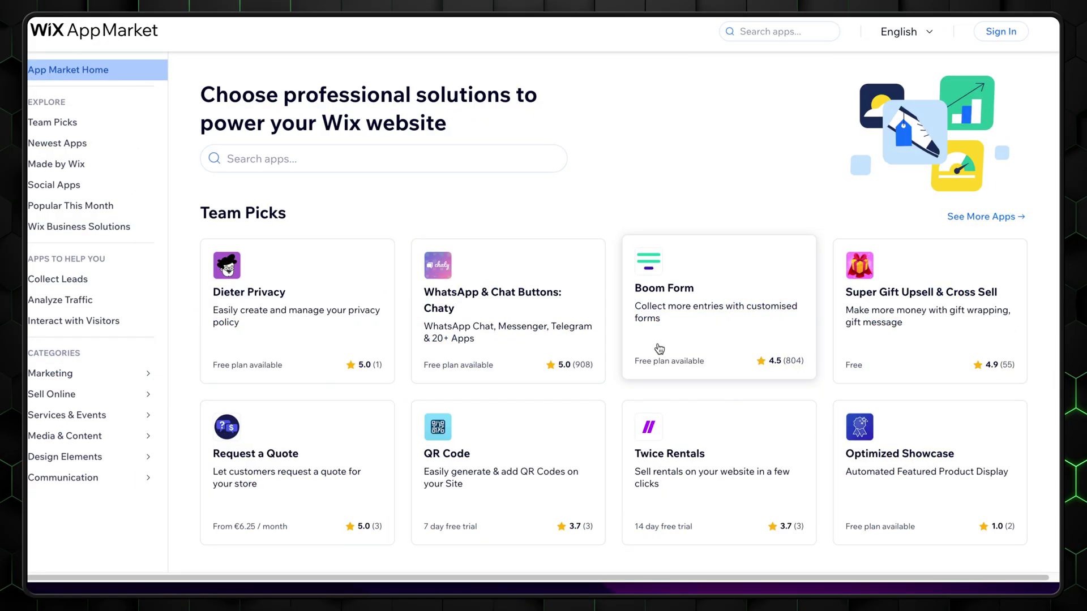
scroll(655, 347, down, 3)
scroll(654, 346, down, 3)
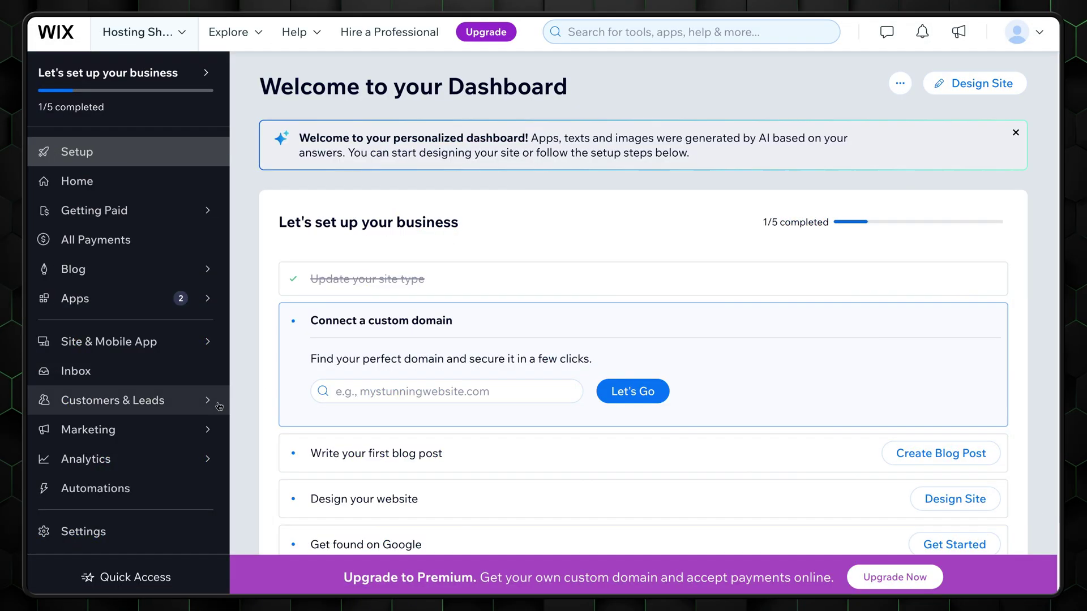
mouse_move(86, 459)
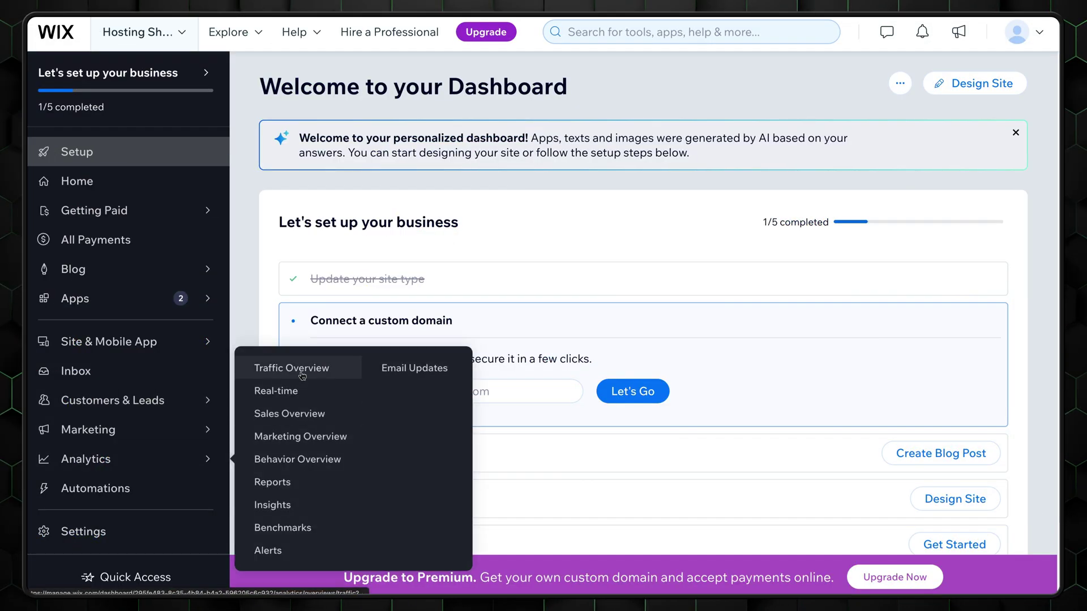
Review the dashboard Settings page, then view the designed Email Marketing templates.
click(82, 538)
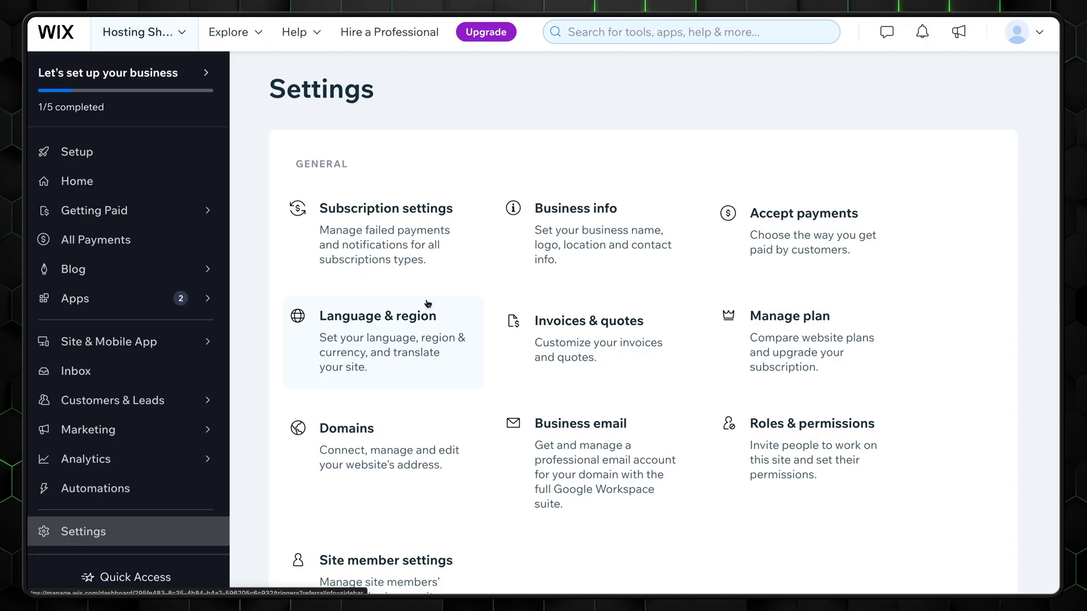
scroll(852, 275, down, 3)
scroll(845, 287, down, 2)
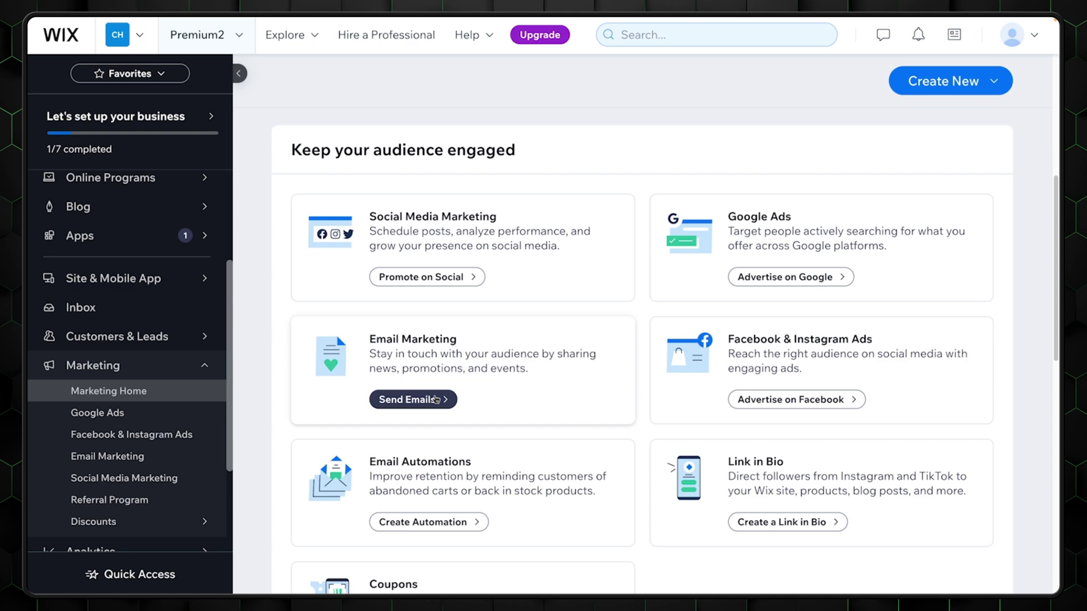
click(413, 399)
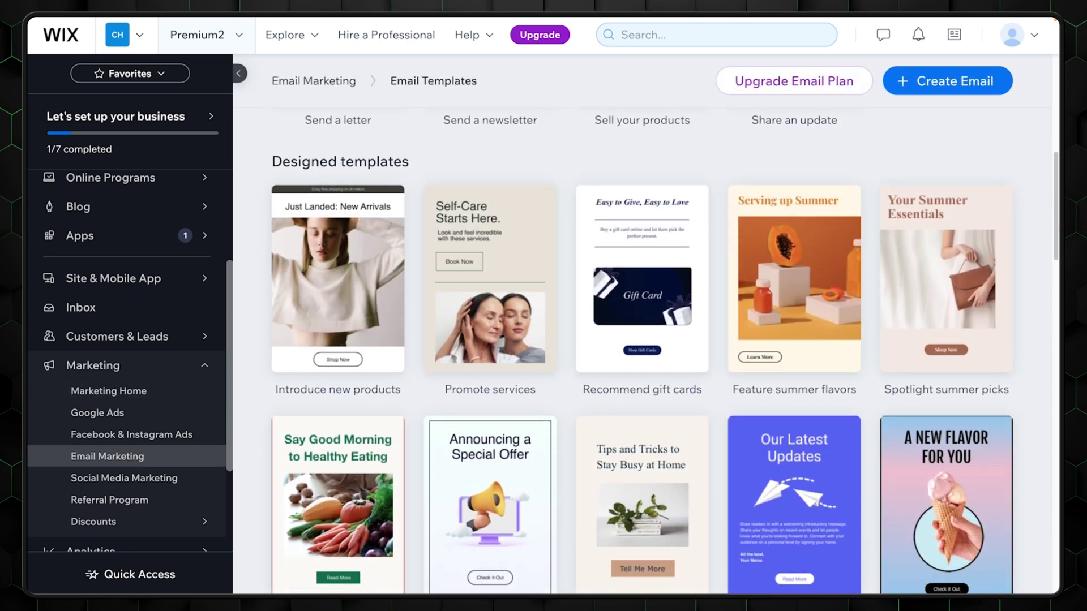
scroll(643, 351, down, 5)
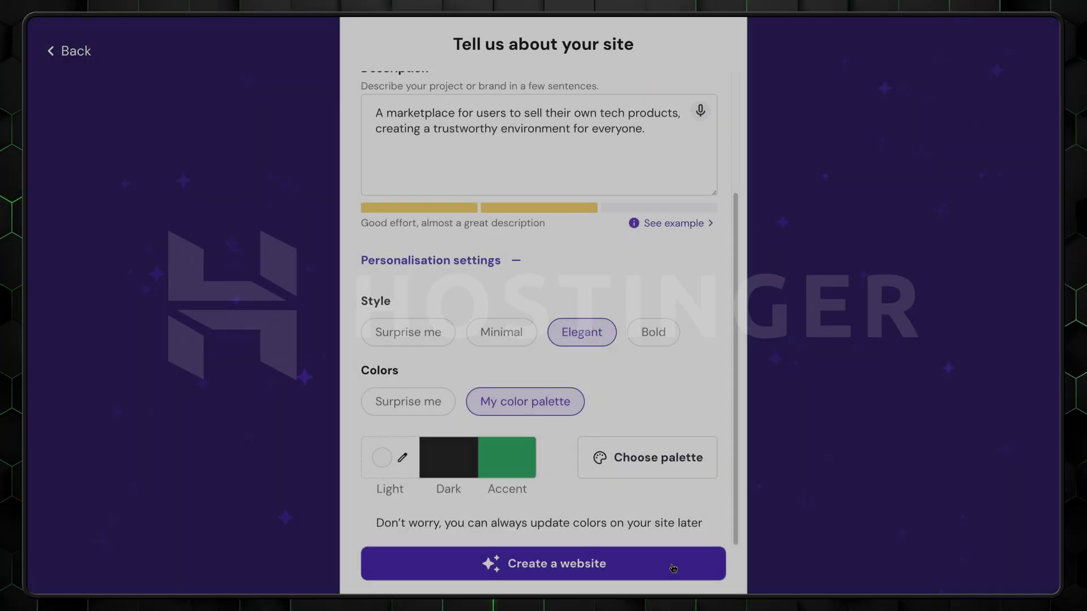
Generate the AI website from the description and start editing the Cybermeow site.
click(673, 569)
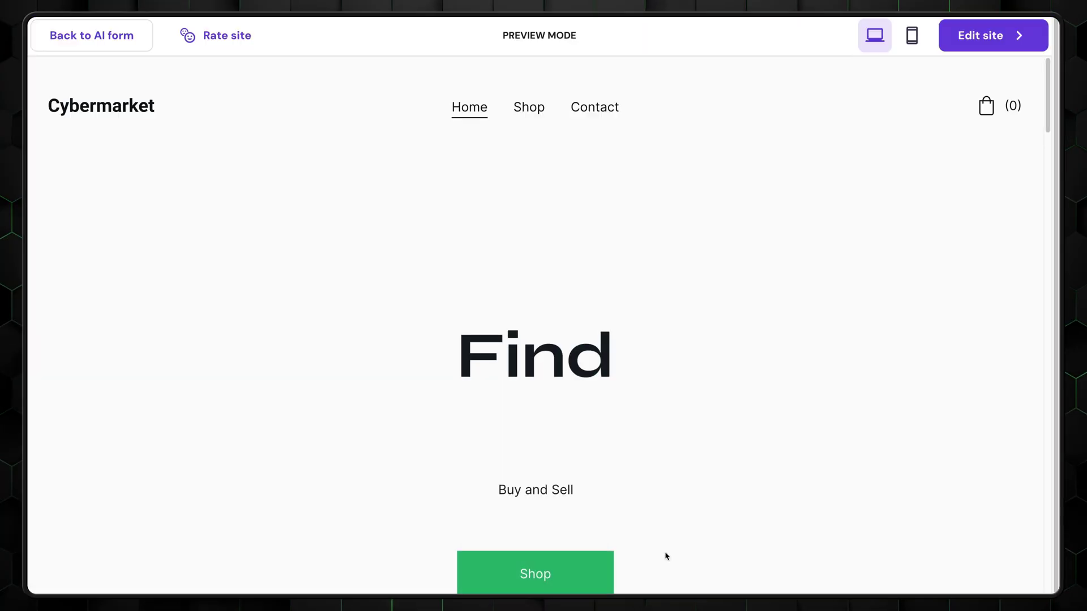
scroll(666, 555, down, 2)
scroll(694, 415, down, 2)
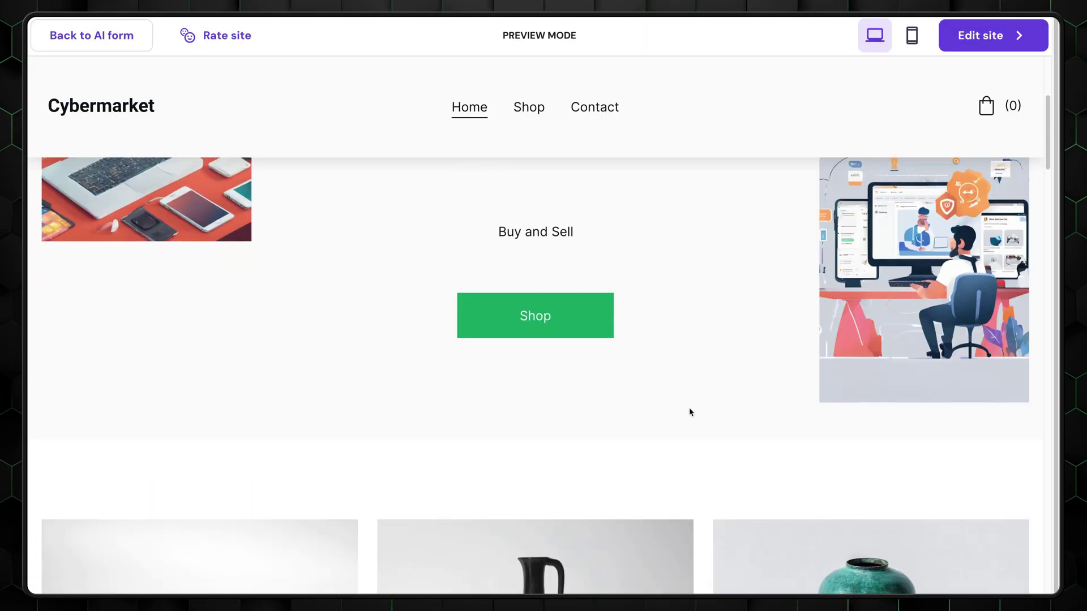
scroll(688, 410, down, 3)
scroll(683, 412, down, 1)
scroll(352, 367, down, 3)
scroll(352, 367, down, 3)
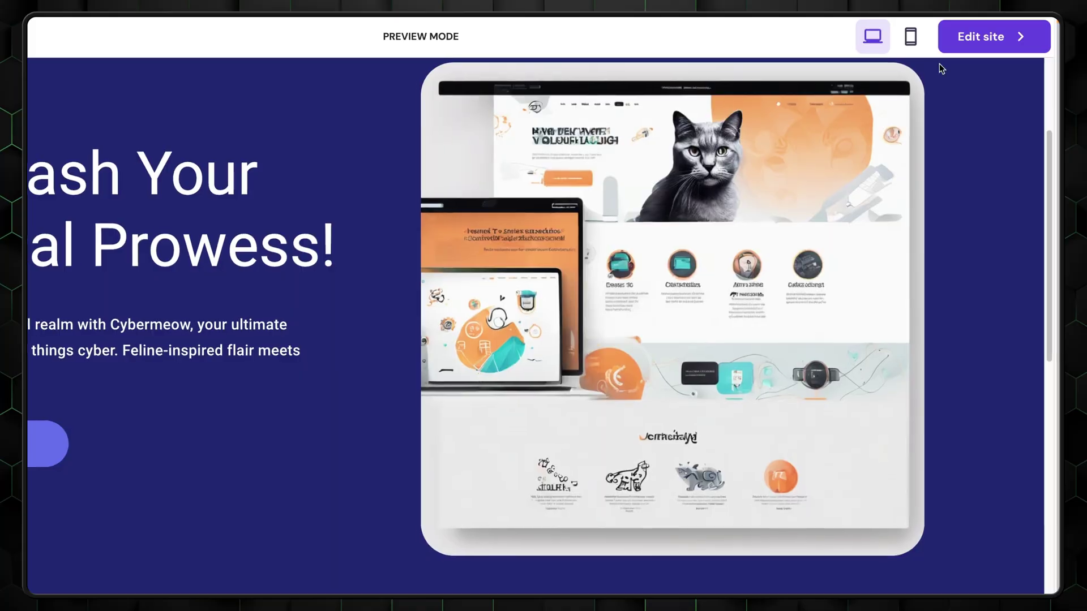
click(1004, 46)
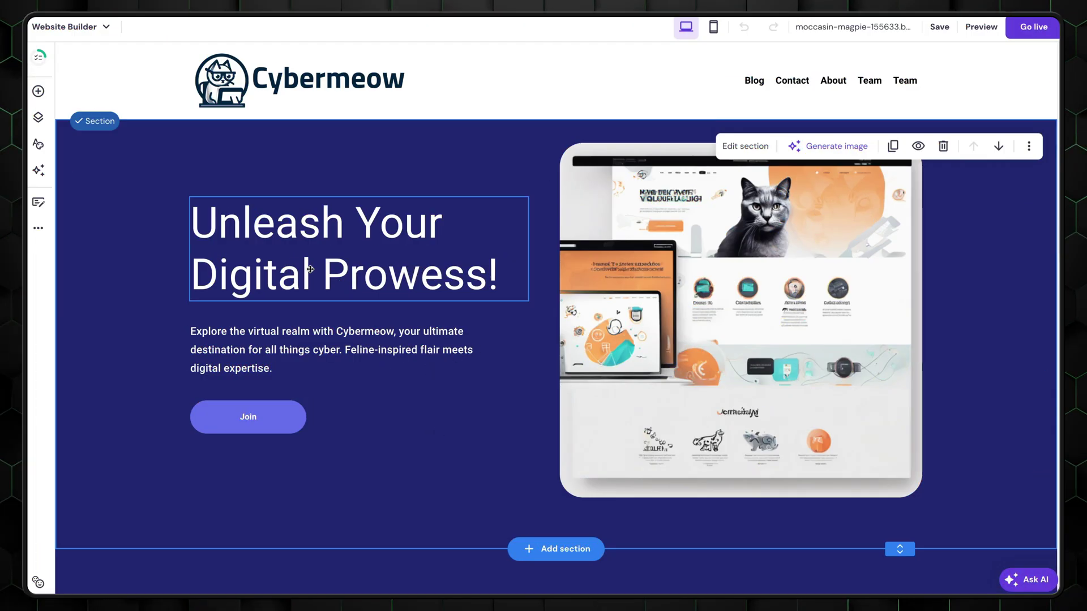
Move the Join button up under the paragraph and browse testimonial and image section layouts.
drag(265, 419, 265, 399)
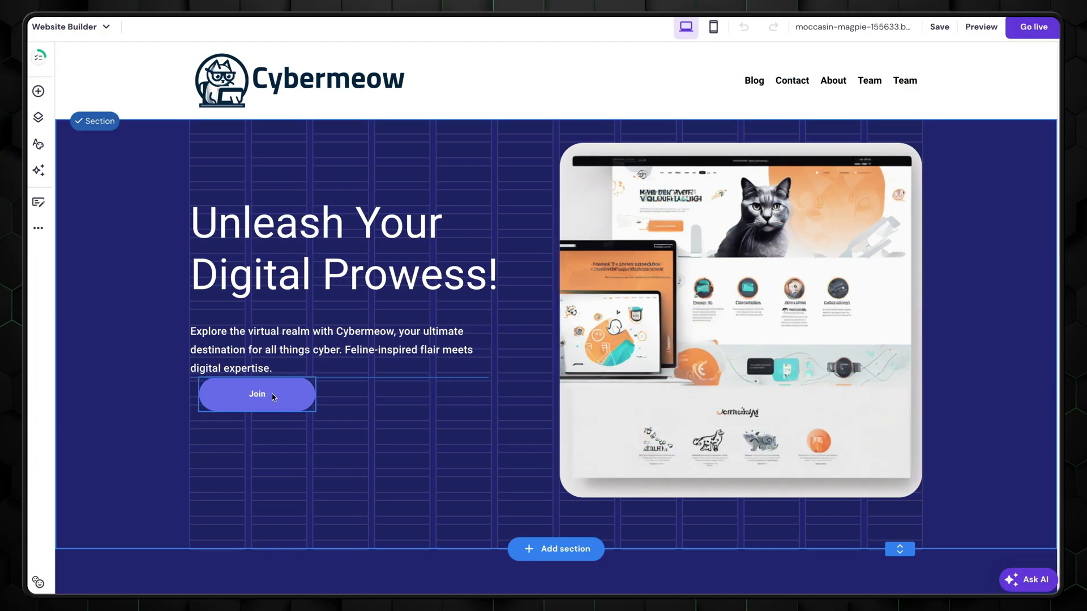
drag(264, 405, 264, 405)
scroll(283, 405, down, 2)
scroll(541, 354, down, 3)
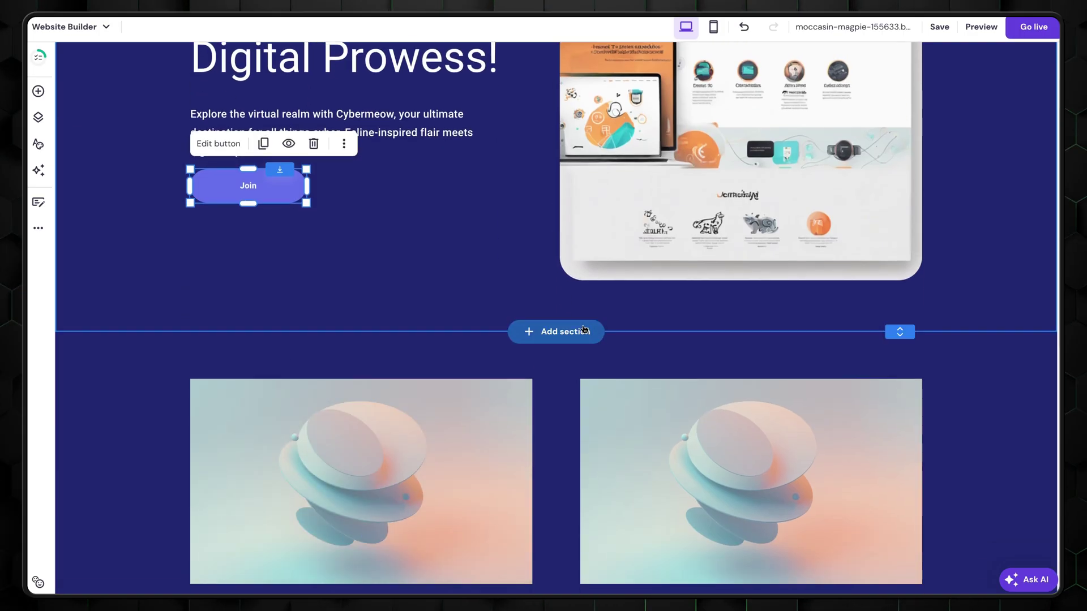
click(557, 329)
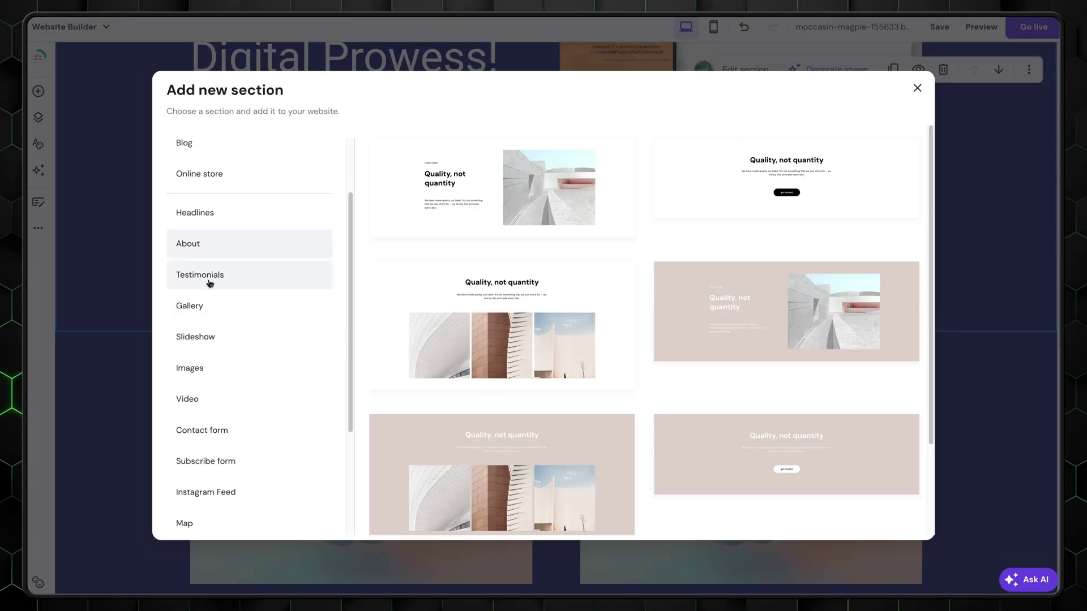
click(209, 284)
click(219, 367)
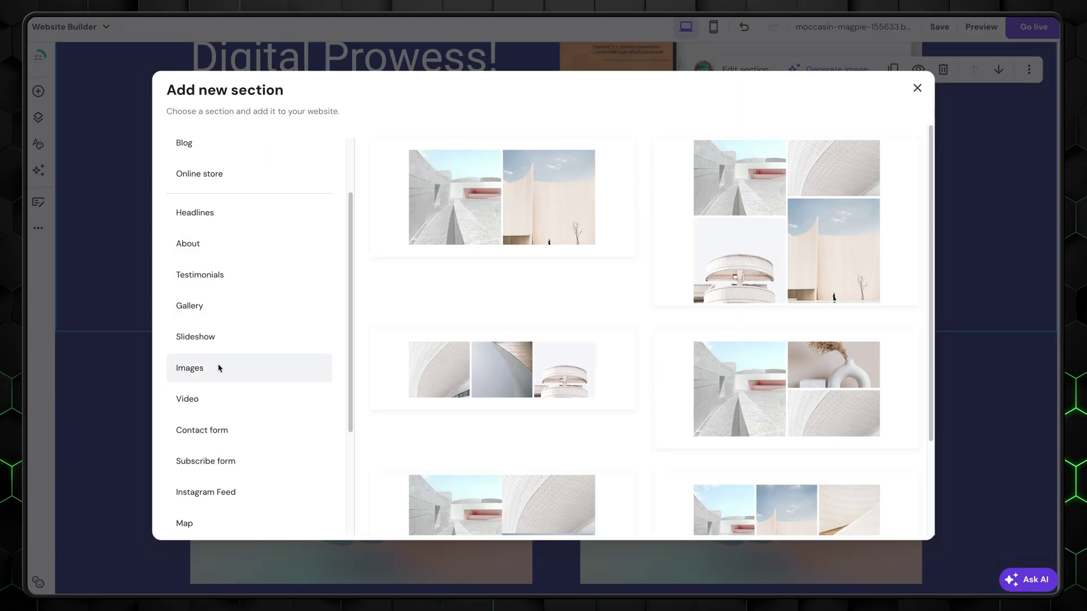
scroll(233, 369, down, 1)
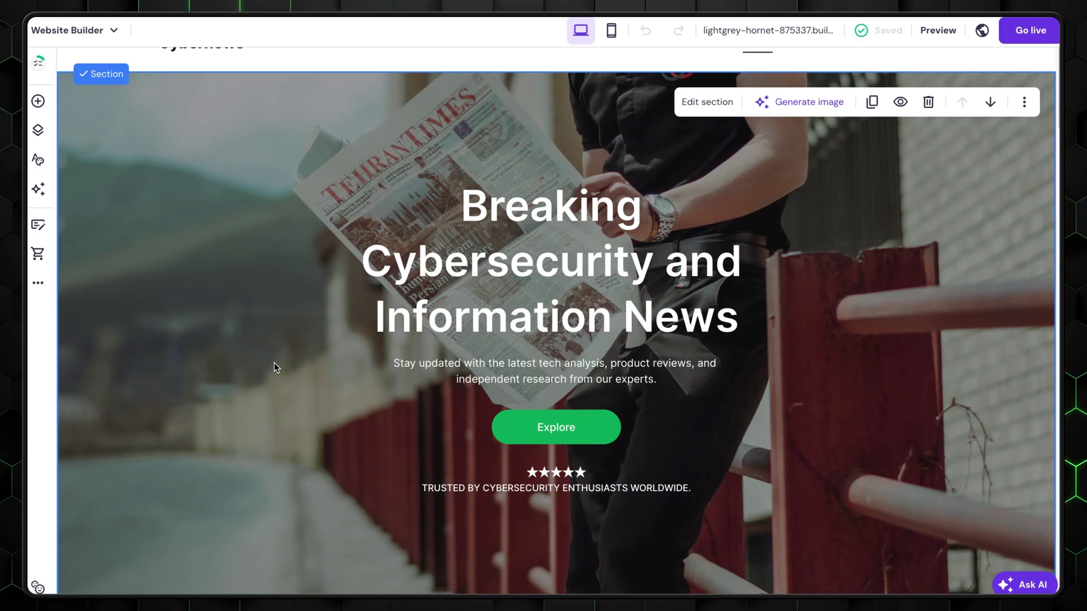
Paste a copy of the Explore button beside the original, then review pages/navigation and AI tools.
right_click(274, 362)
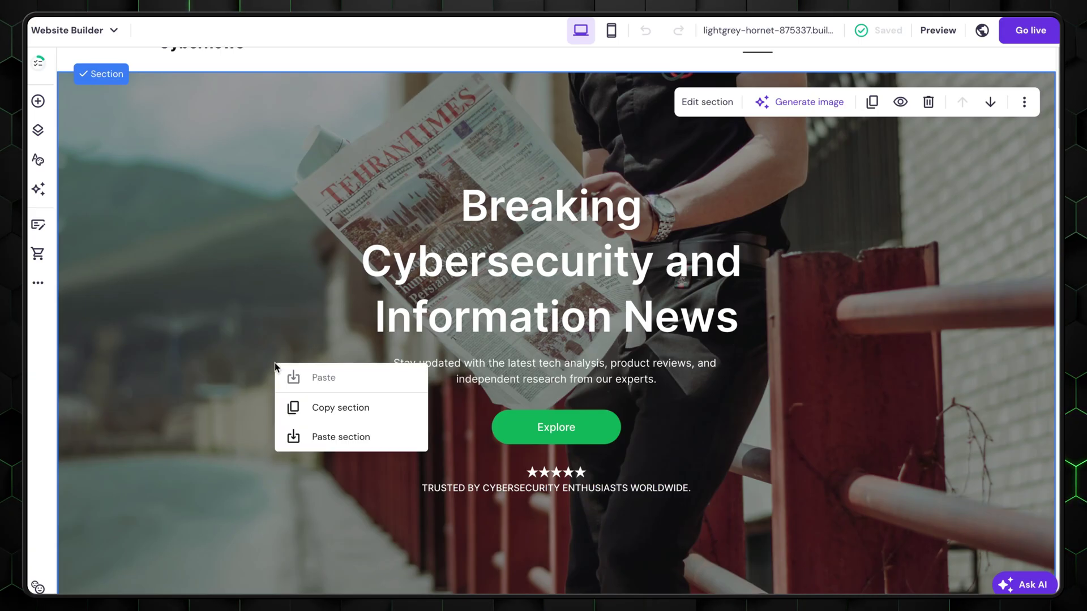
click(357, 410)
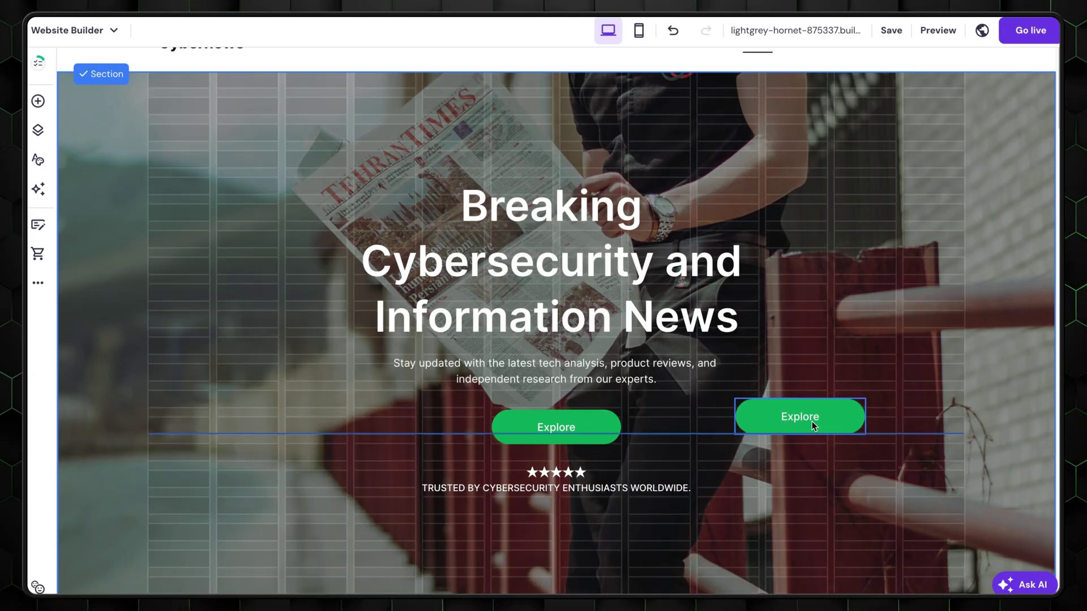
drag(812, 421, 808, 472)
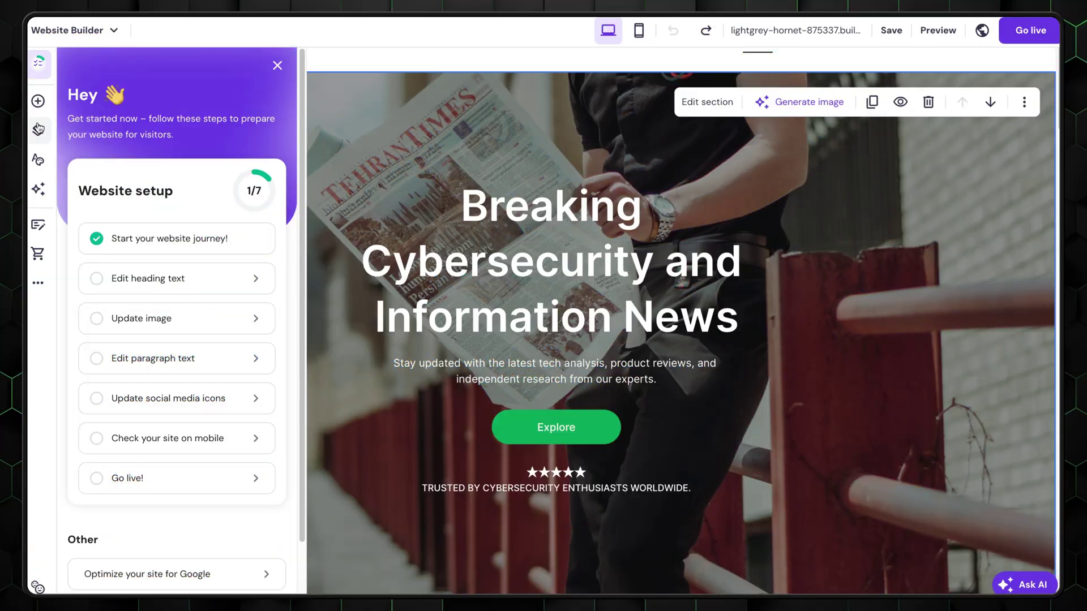
click(38, 130)
click(36, 191)
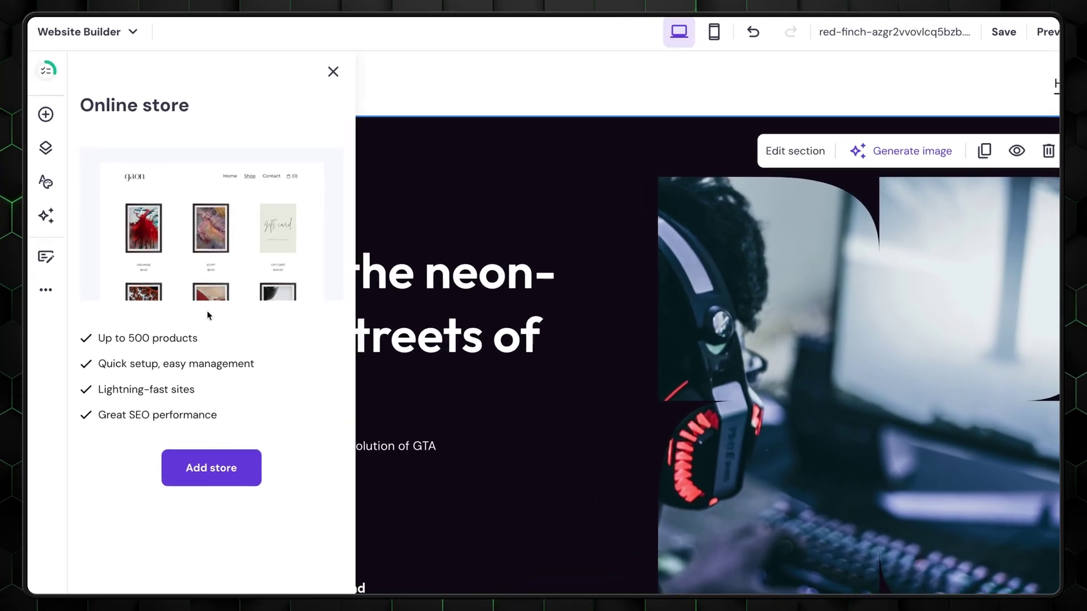
Add an online store with sample products to the site and open the store manager.
click(223, 493)
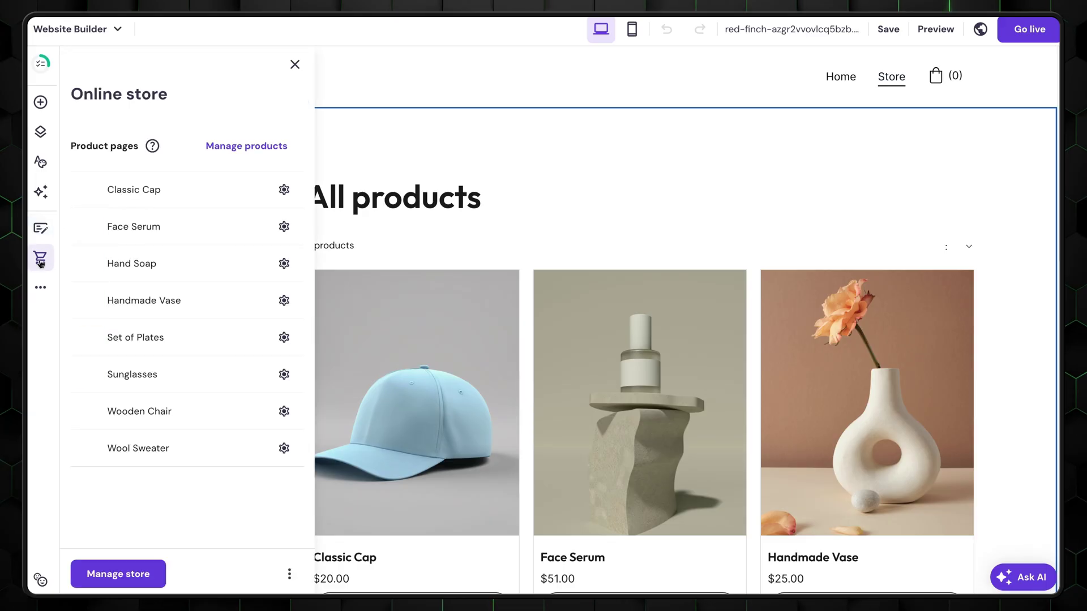
click(156, 566)
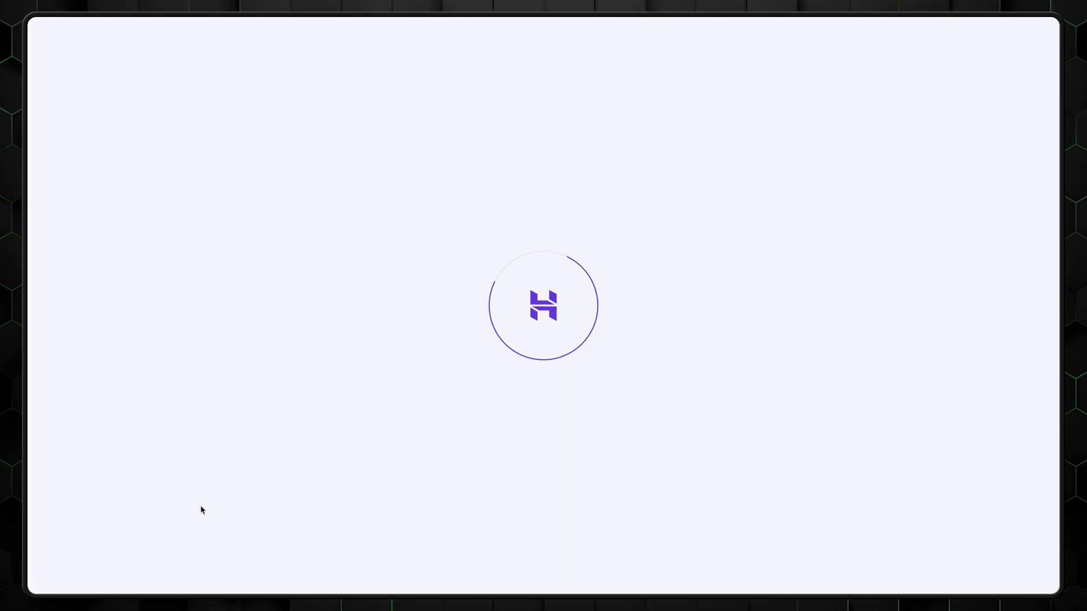
scroll(625, 339, down, 2)
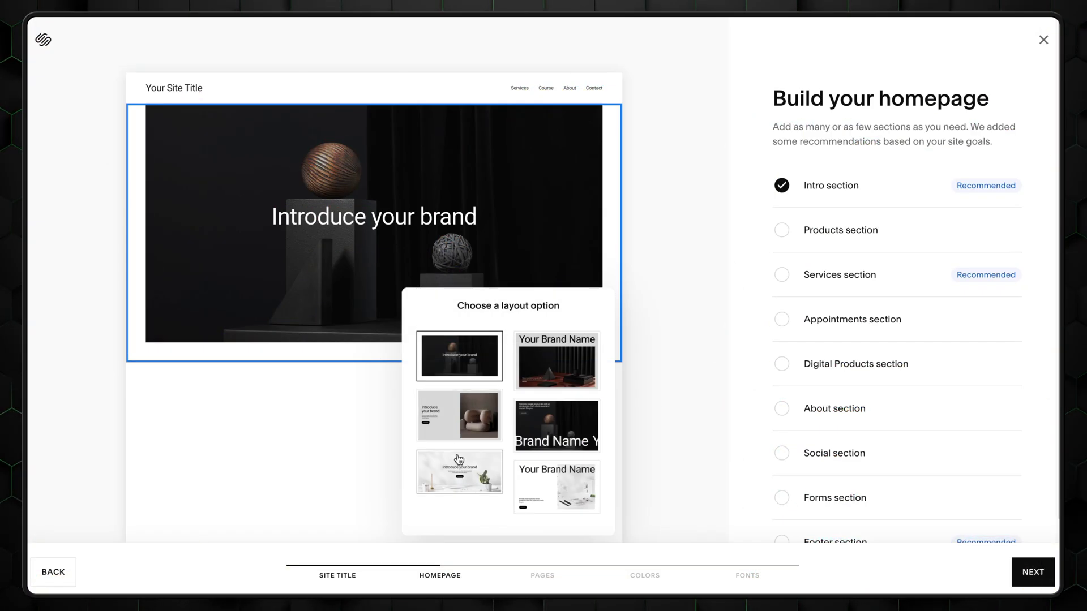
Give the intro section the light layout with a button and continue through pages and colour palette steps.
click(485, 477)
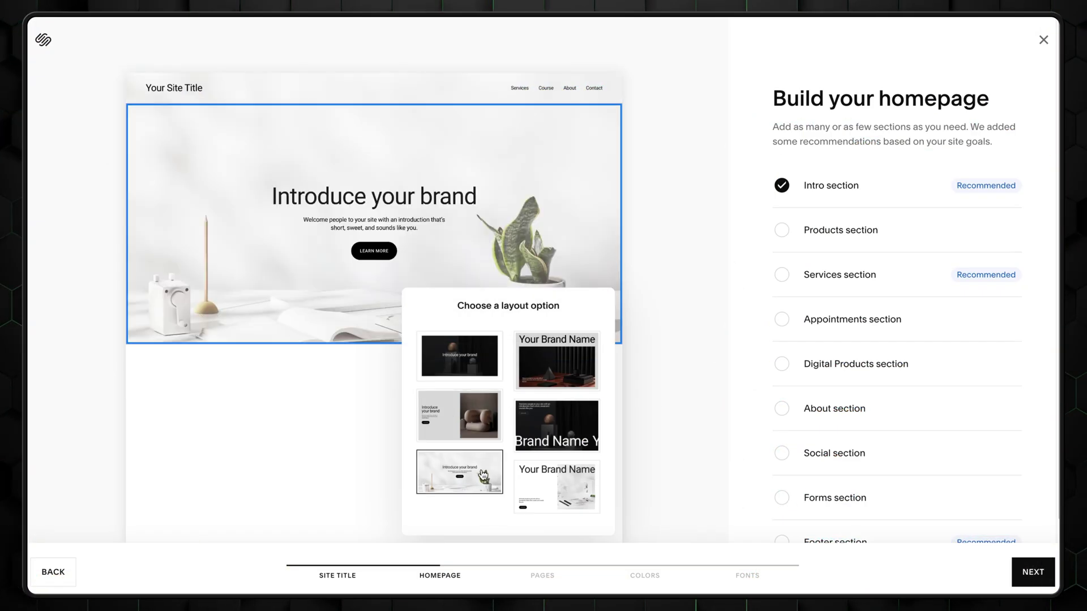
click(1036, 572)
click(1038, 571)
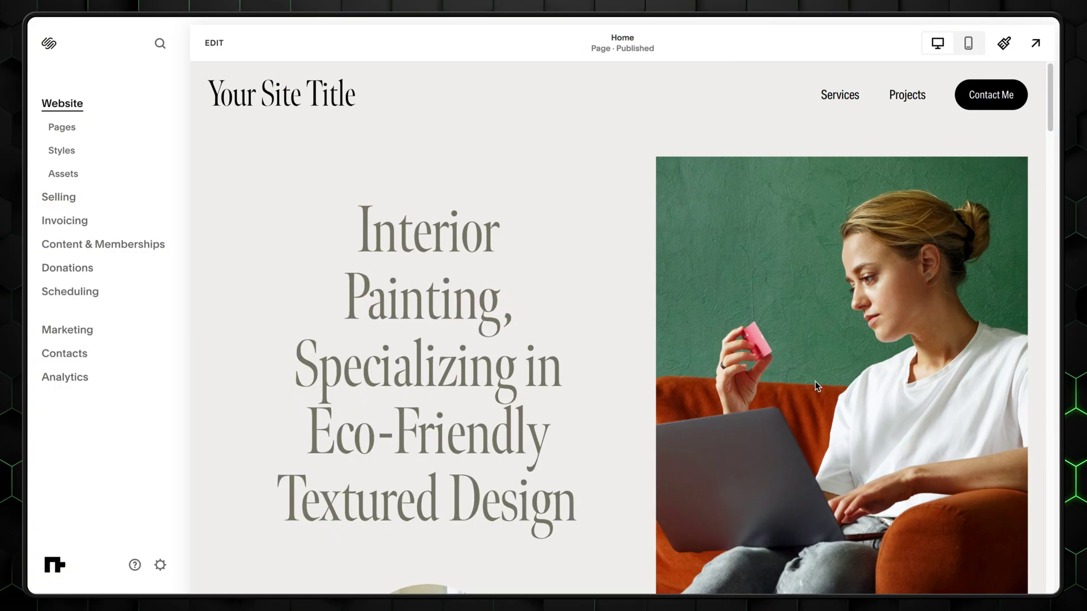
scroll(814, 381, down, 3)
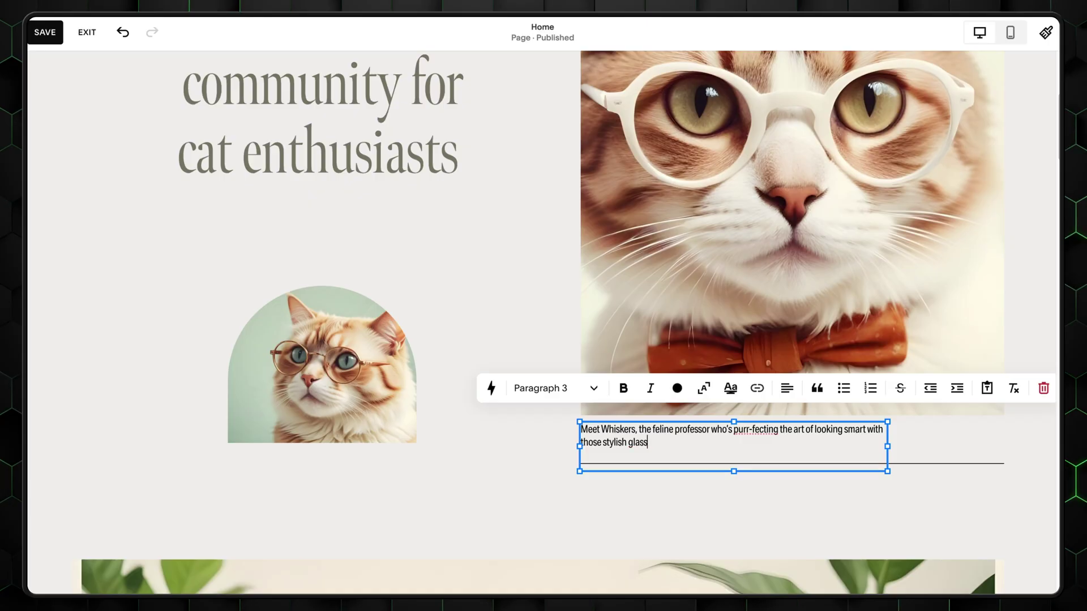
Finish the Whiskers caption, reposition it under the cat photo, and browse section layouts without adding one.
key(Escape)
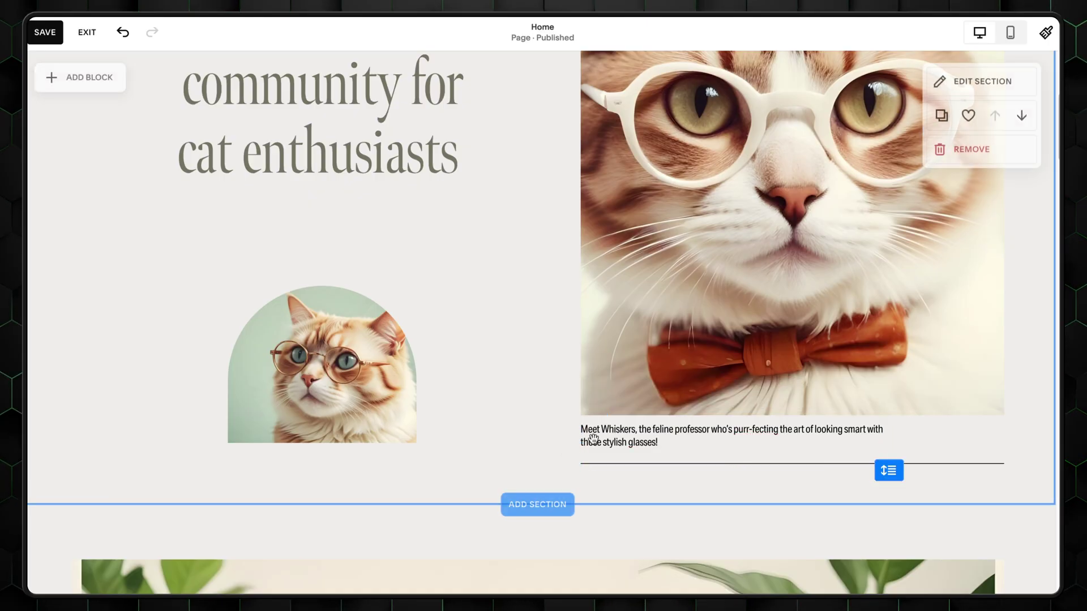
drag(598, 432, 516, 448)
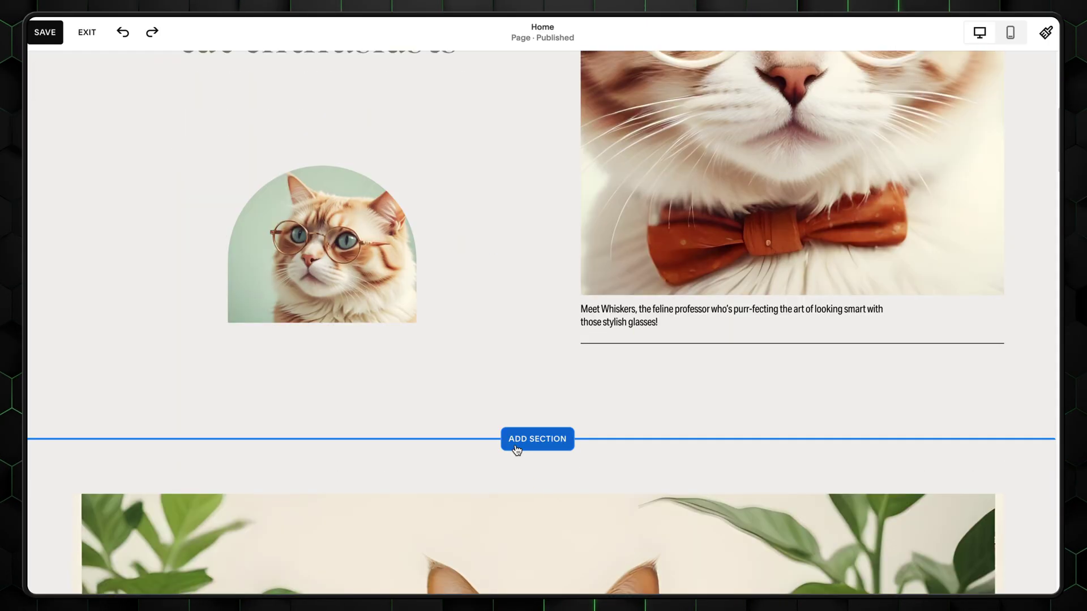
click(517, 448)
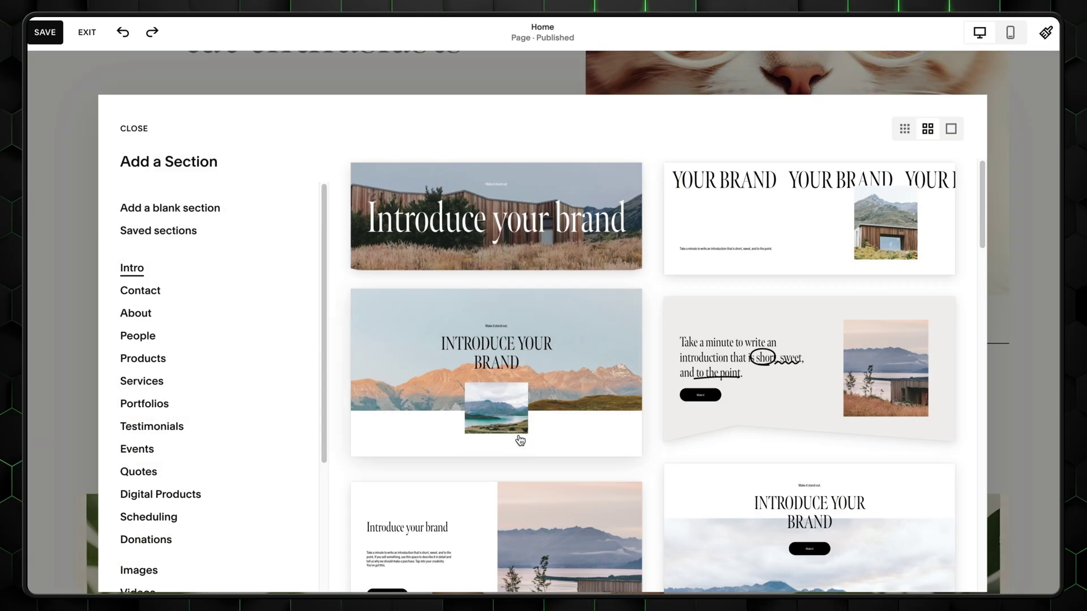
scroll(495, 288, down, 3)
scroll(495, 288, down, 5)
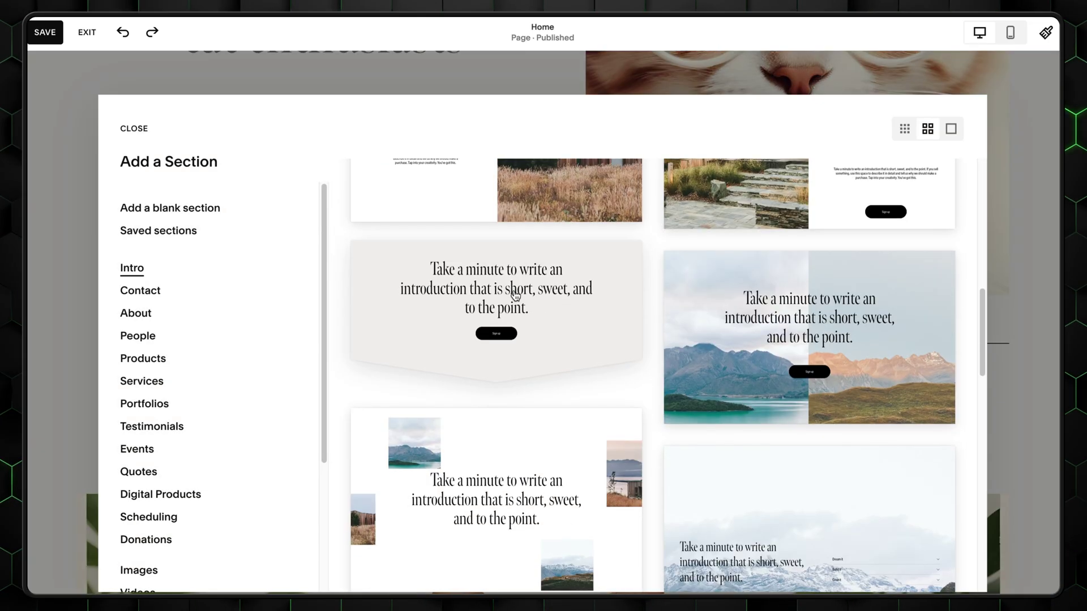
scroll(496, 287, down, 1)
key(Escape)
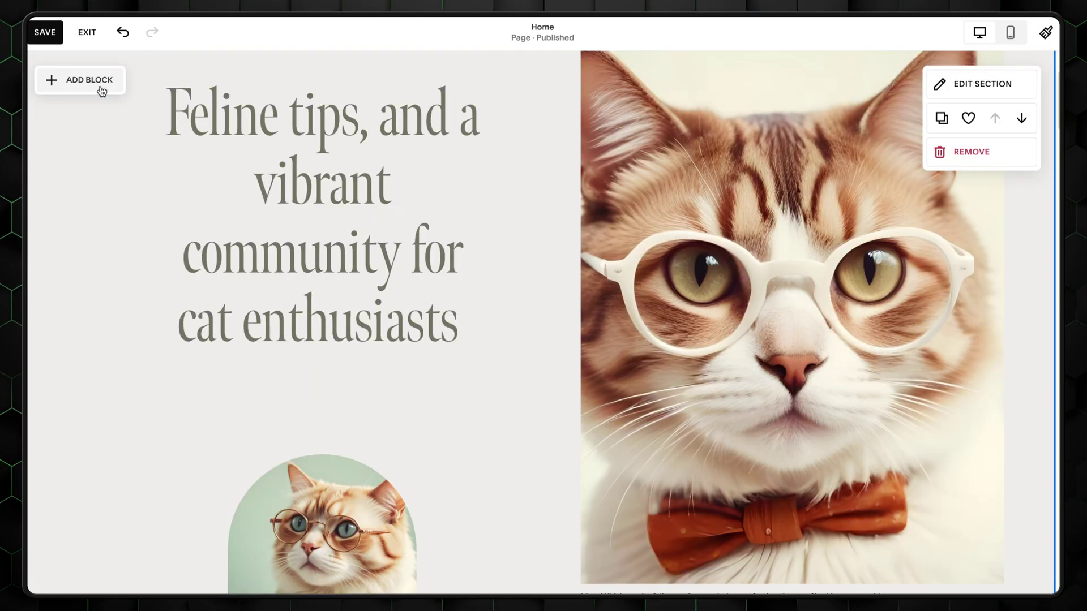
Browse the Add Block list of available block types.
click(101, 90)
scroll(272, 204, down, 3)
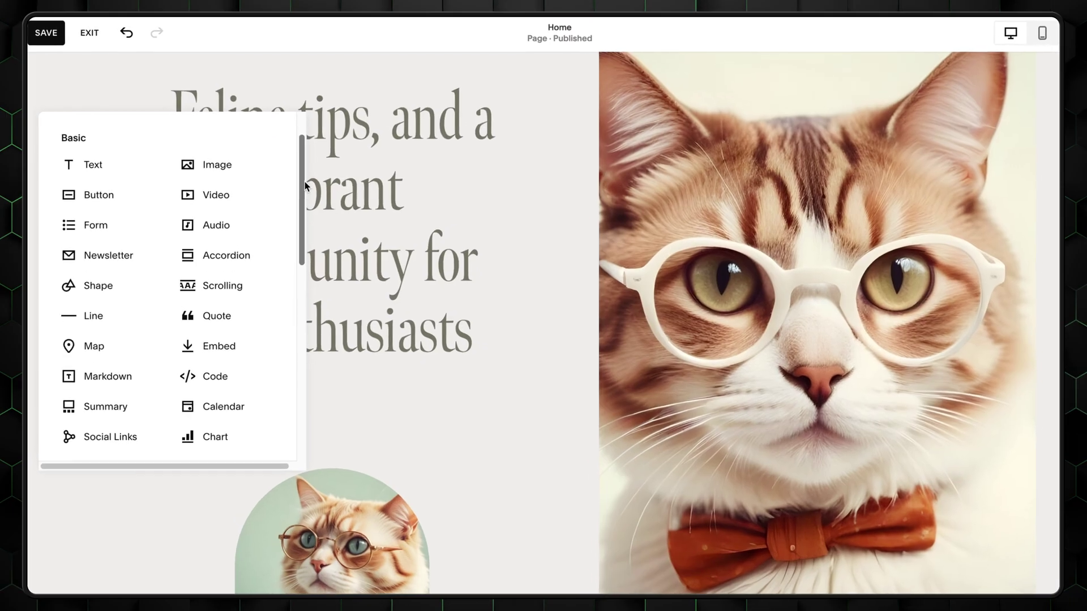
scroll(293, 246, down, 3)
drag(318, 269, 327, 431)
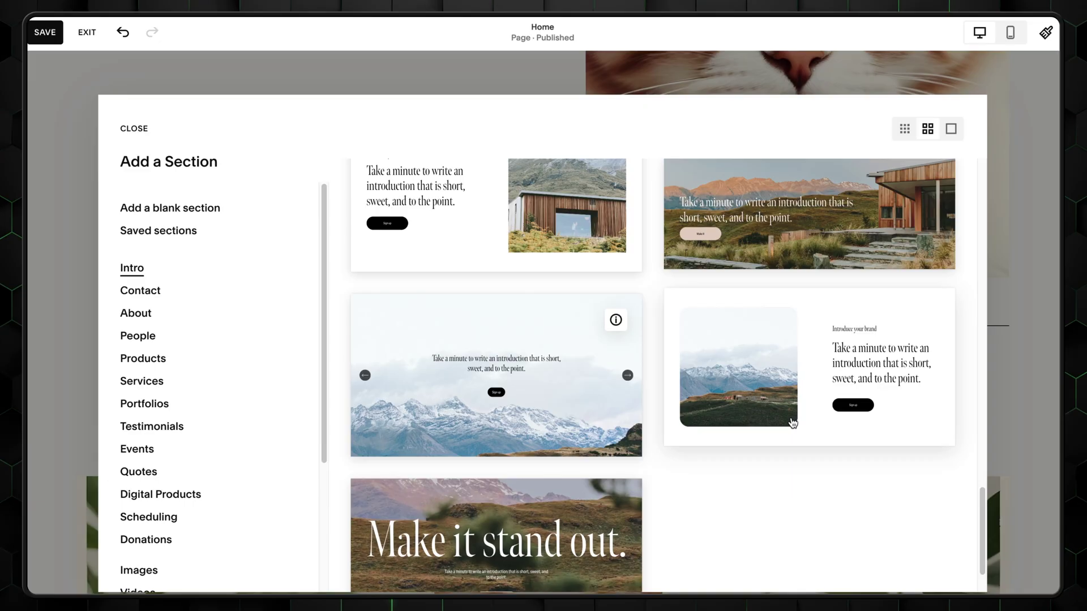
Close the open panel and get the Unfold social content app from Marketing Tools.
click(790, 422)
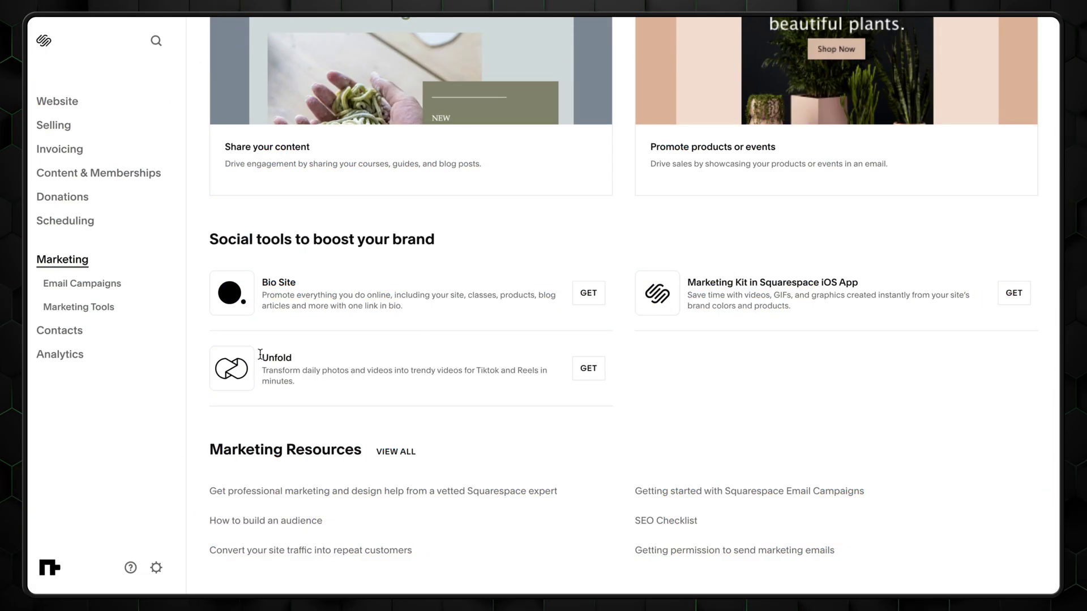
click(586, 373)
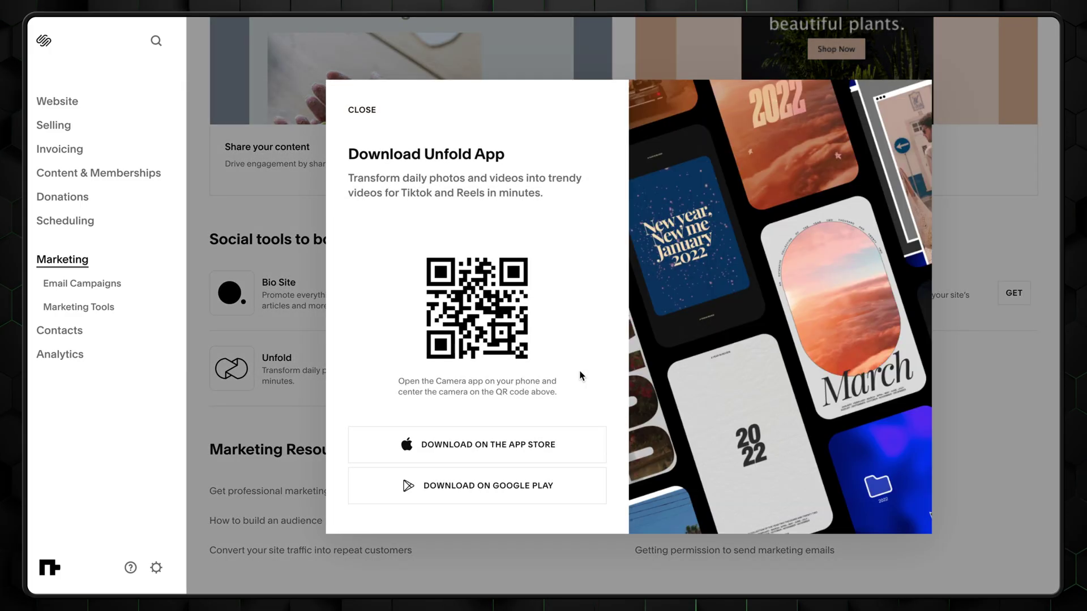
scroll(407, 162, down, 2)
scroll(407, 163, down, 2)
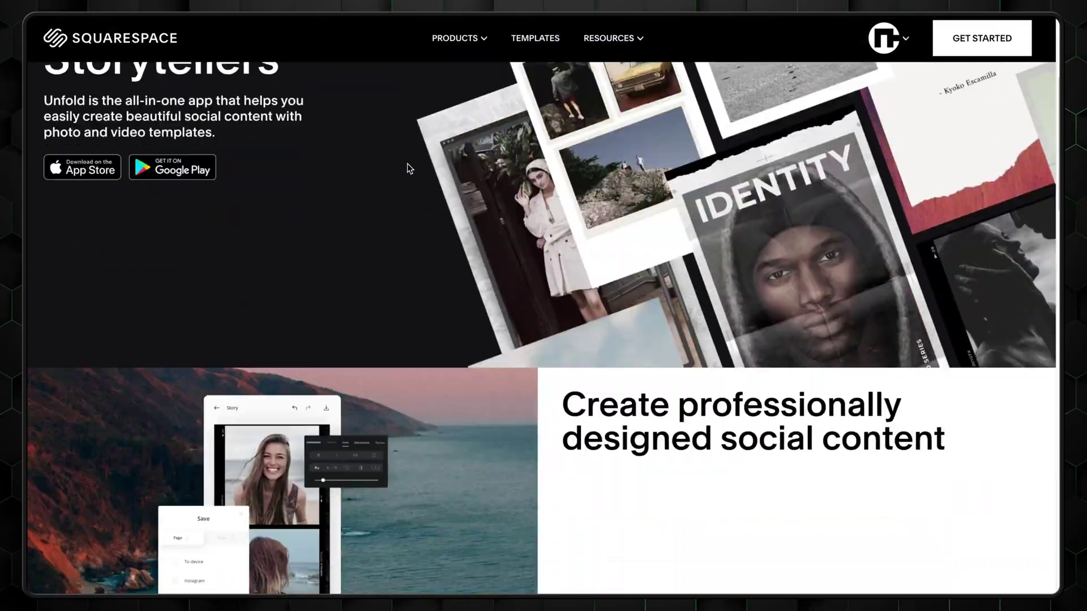
scroll(406, 163, down, 3)
scroll(407, 163, down, 3)
scroll(407, 167, down, 3)
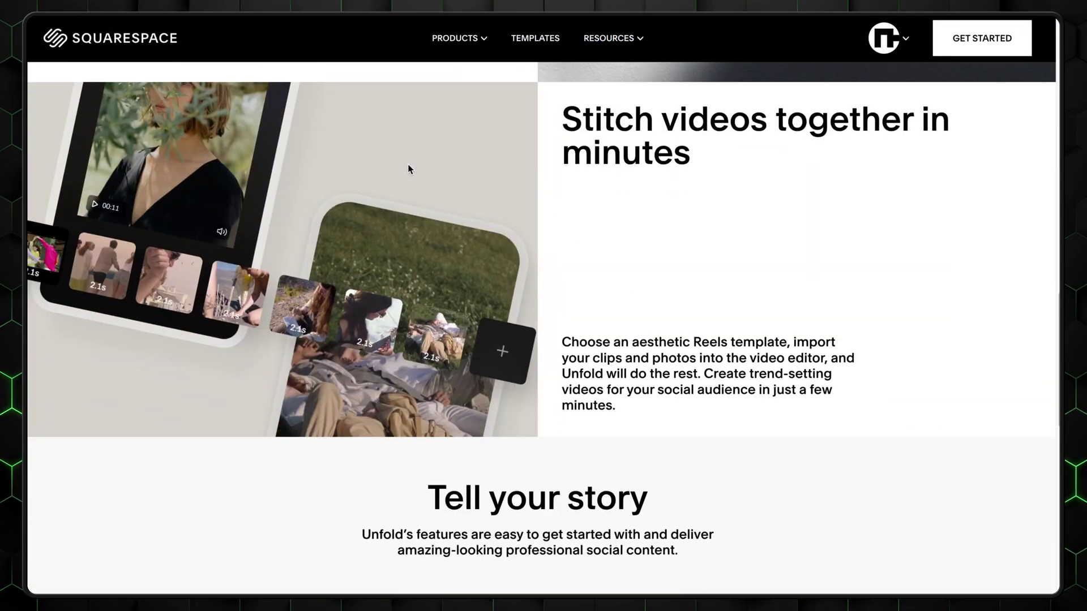
scroll(409, 169, down, 3)
scroll(408, 169, down, 2)
scroll(408, 169, down, 1)
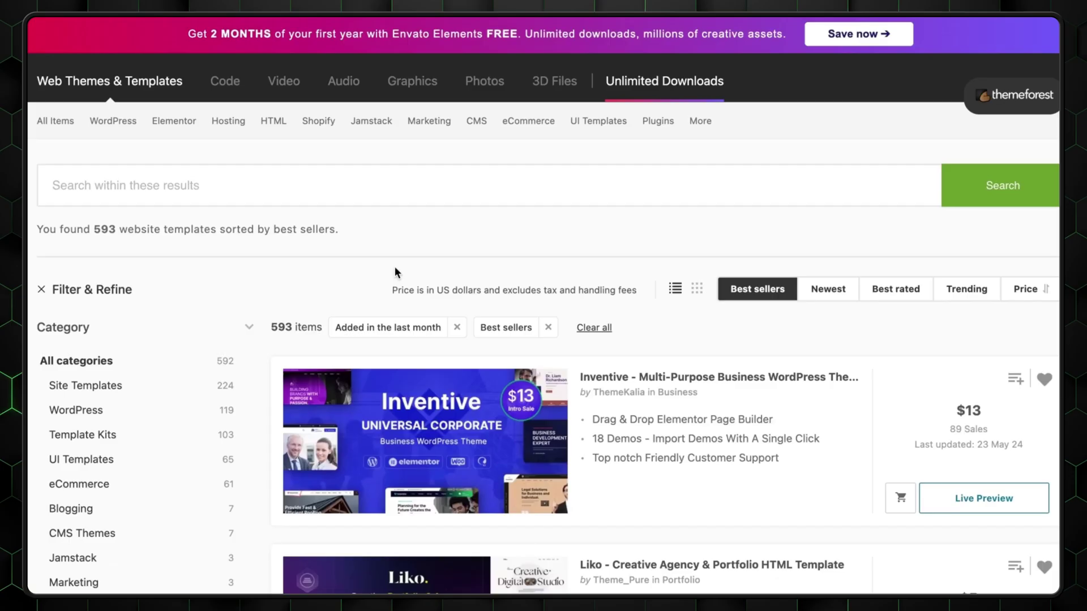
scroll(395, 273, down, 2)
scroll(395, 273, down, 2)
scroll(394, 273, down, 2)
scroll(395, 273, down, 2)
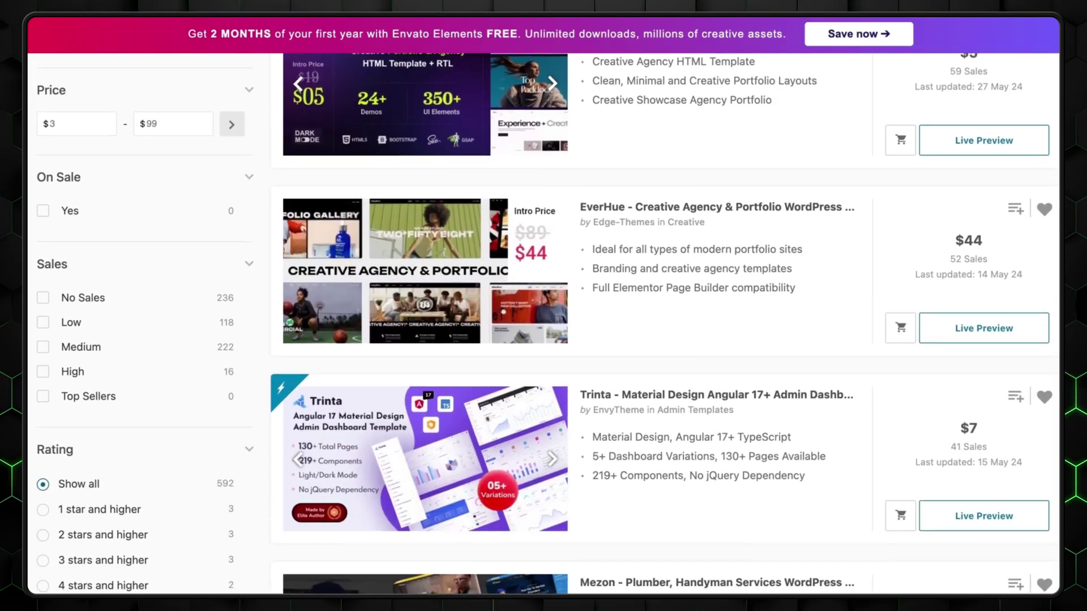
scroll(307, 362, down, 2)
scroll(307, 363, down, 2)
scroll(308, 362, down, 2)
scroll(307, 362, down, 1)
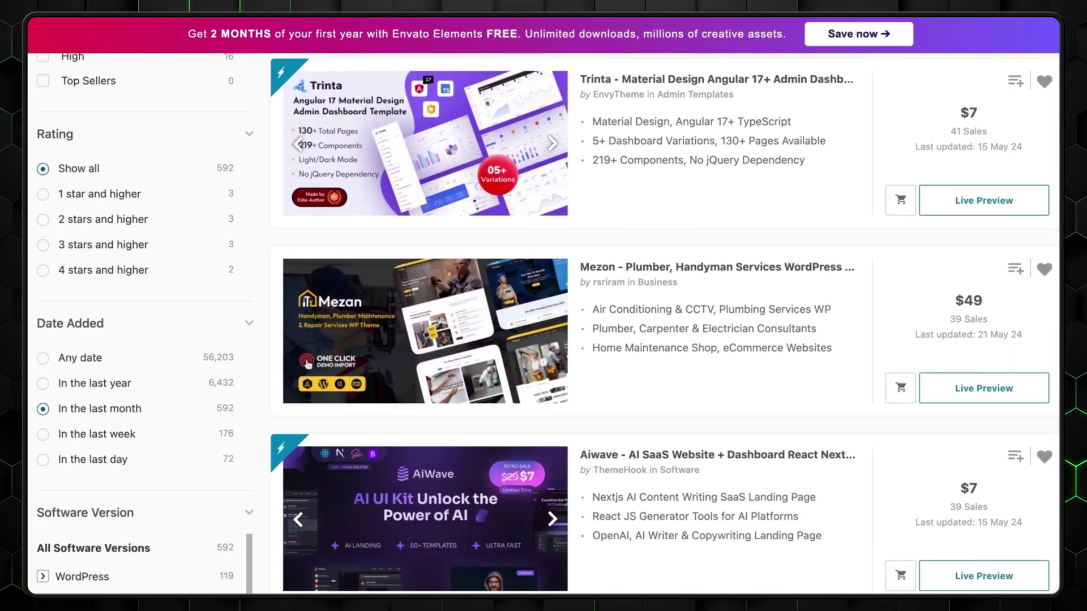
scroll(307, 362, down, 2)
scroll(307, 363, down, 2)
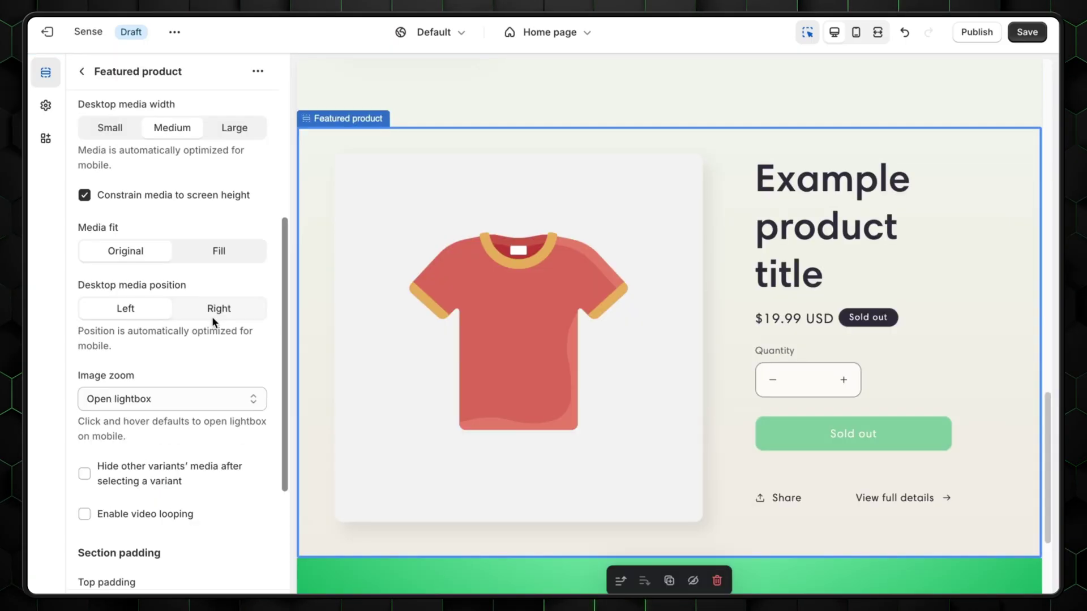
Place the featured product's image on the right, then review the theme's typography and headings font.
click(211, 317)
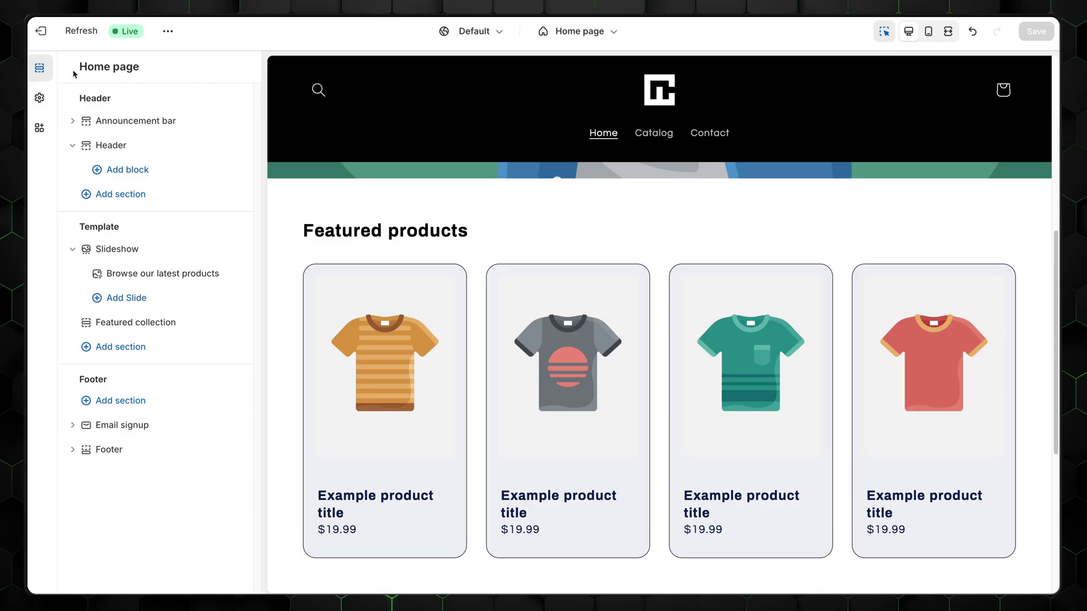
click(38, 98)
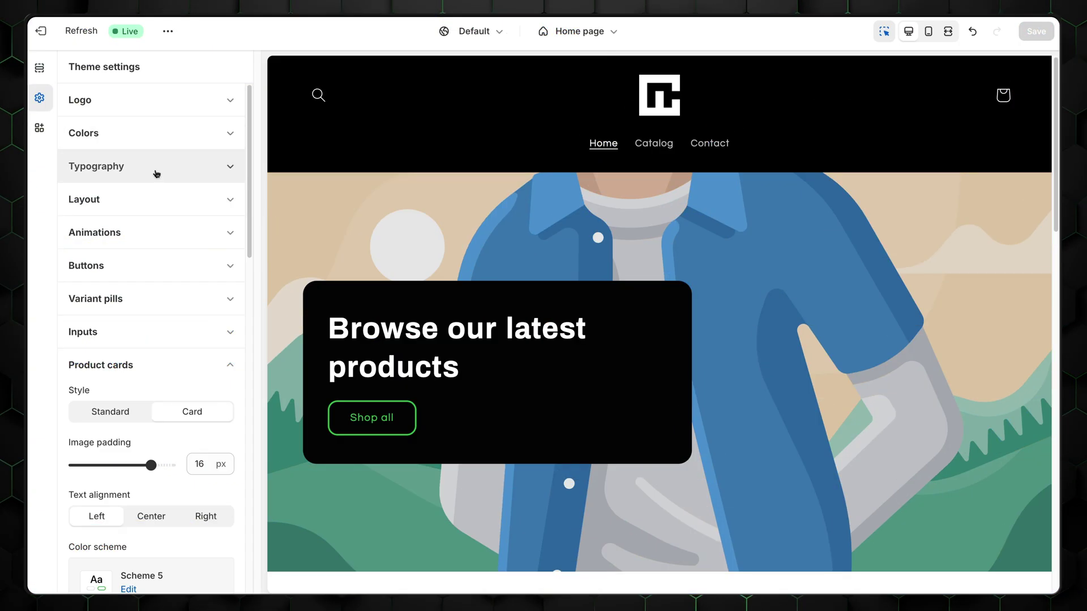
click(157, 172)
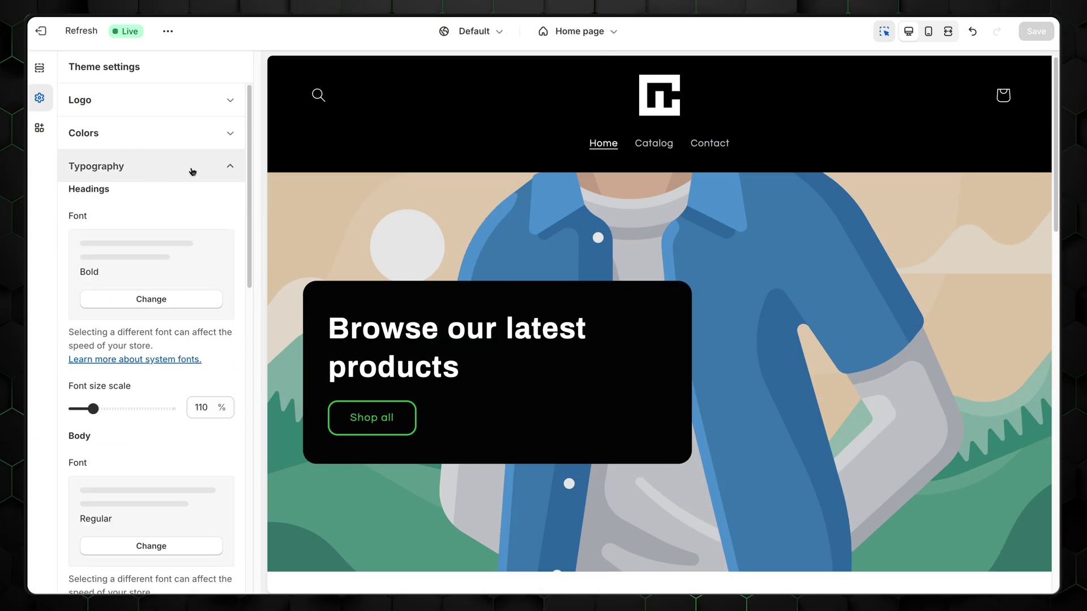
click(155, 302)
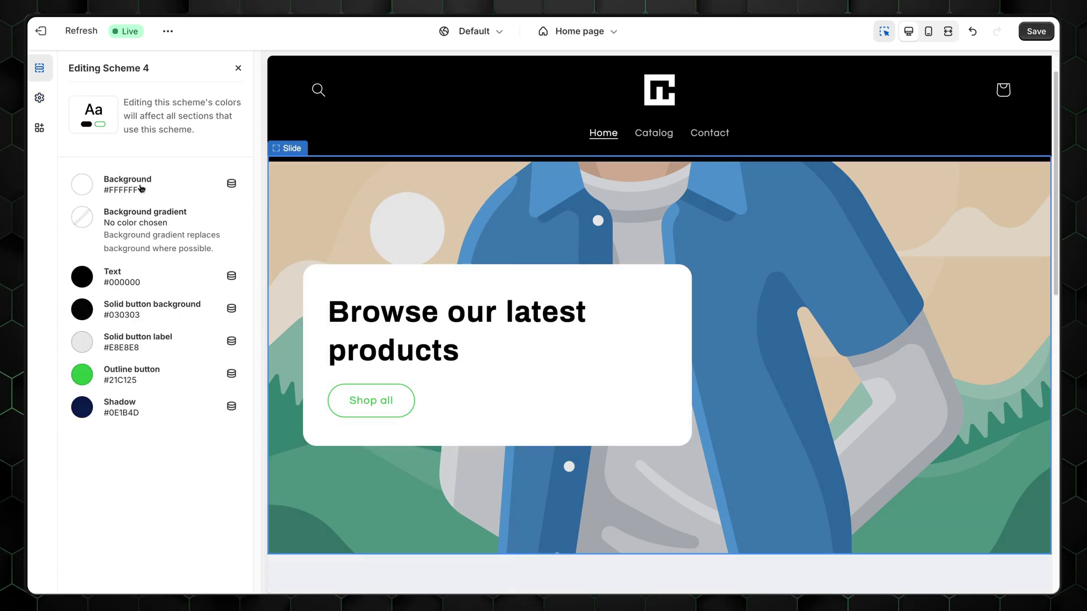
Apply colour Scheme 5 with its light background to the email signup section.
click(141, 189)
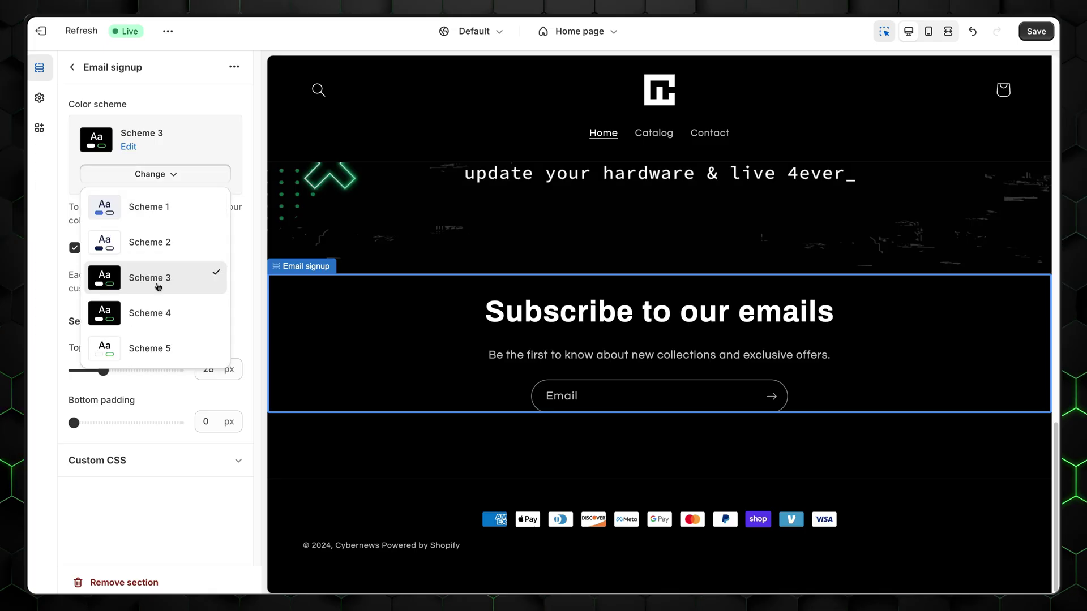
click(144, 345)
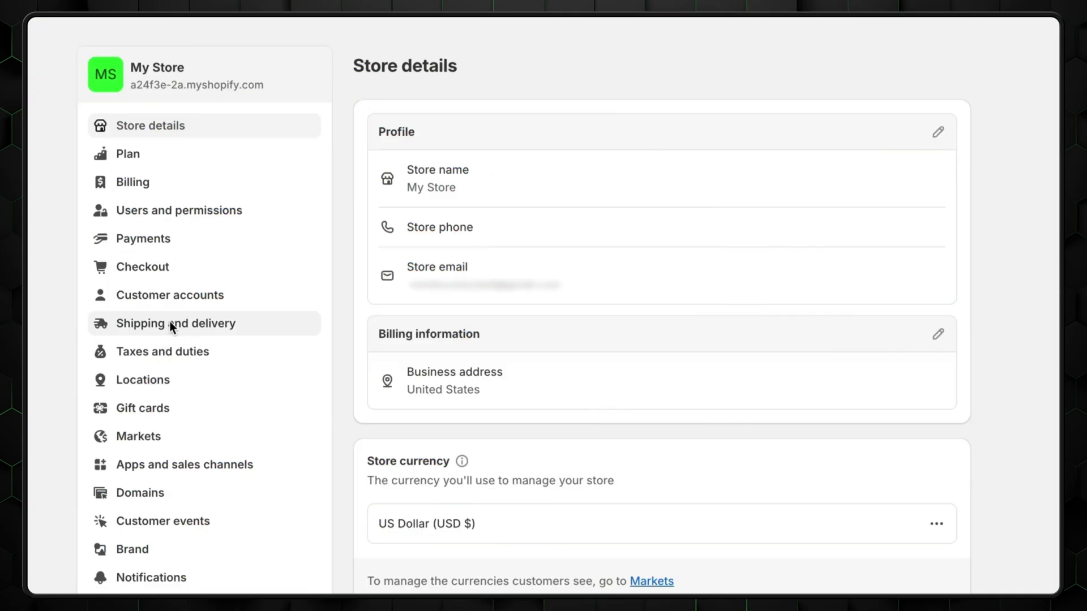
Review Shipping and delivery rates, the Printify app details and Taxes and duties settings.
click(173, 327)
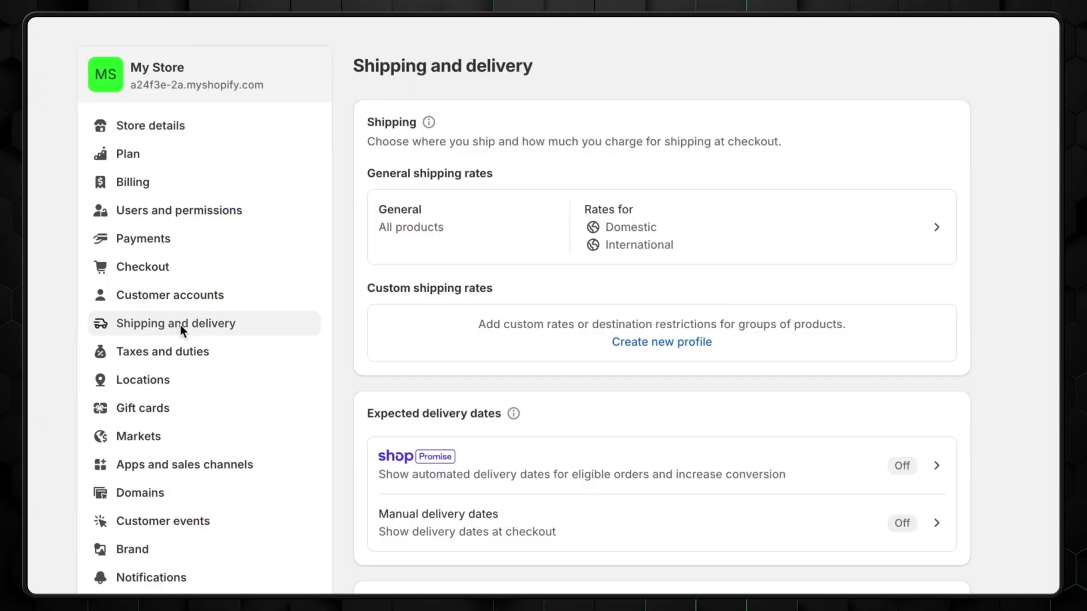
click(935, 244)
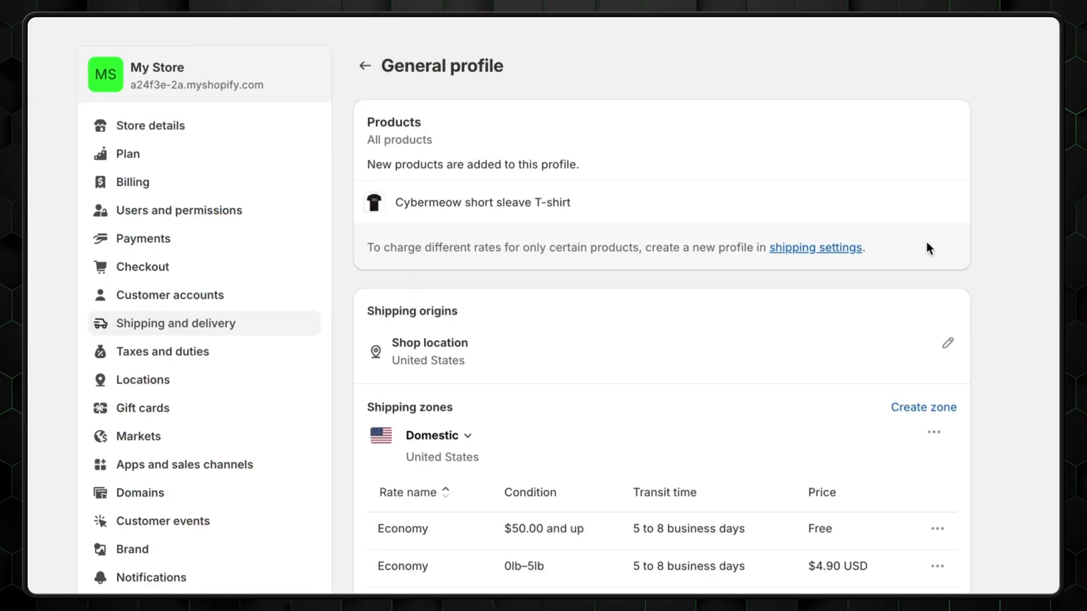
scroll(926, 242, down, 1)
scroll(837, 234, down, 1)
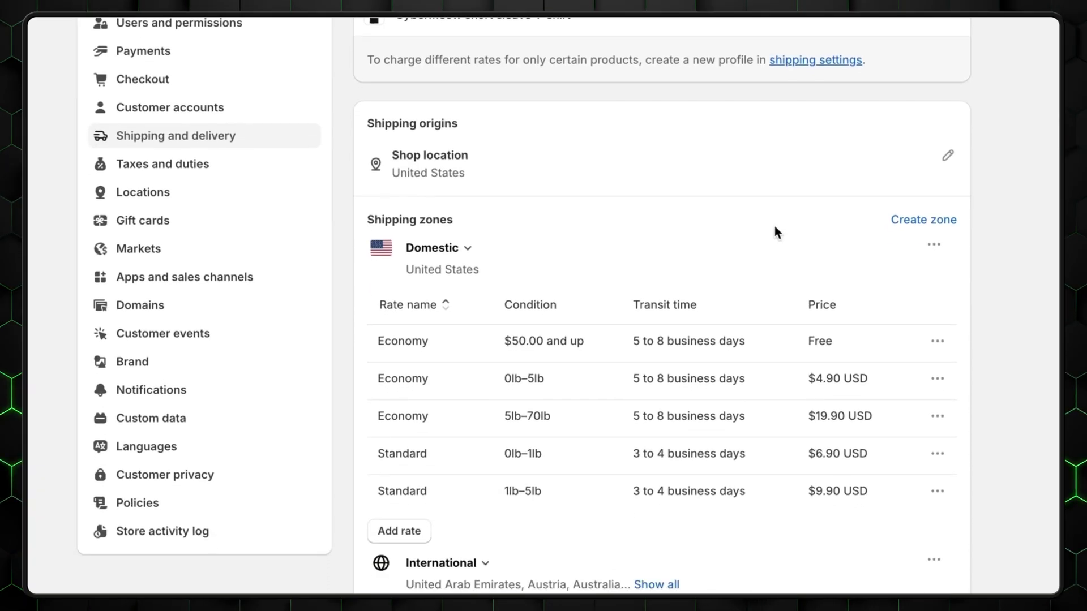
scroll(775, 227, down, 1)
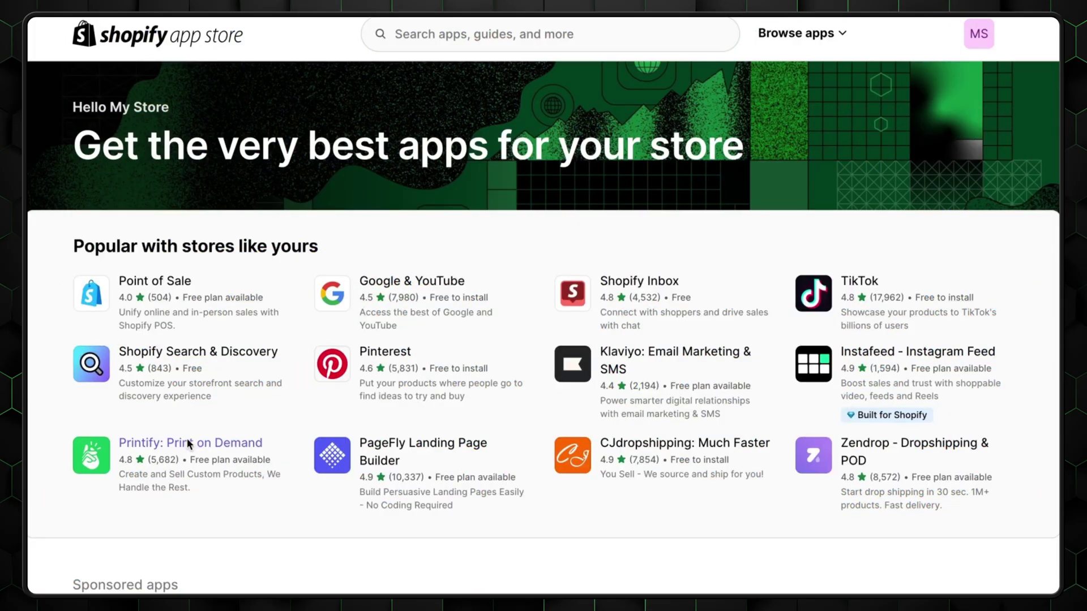
click(188, 442)
scroll(289, 386, down, 6)
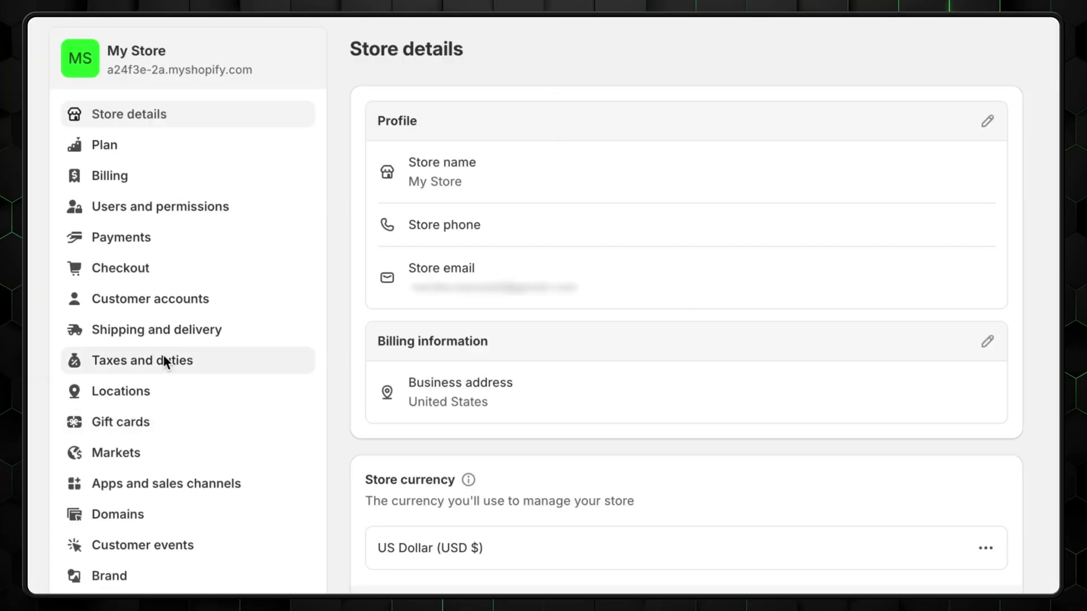
click(164, 356)
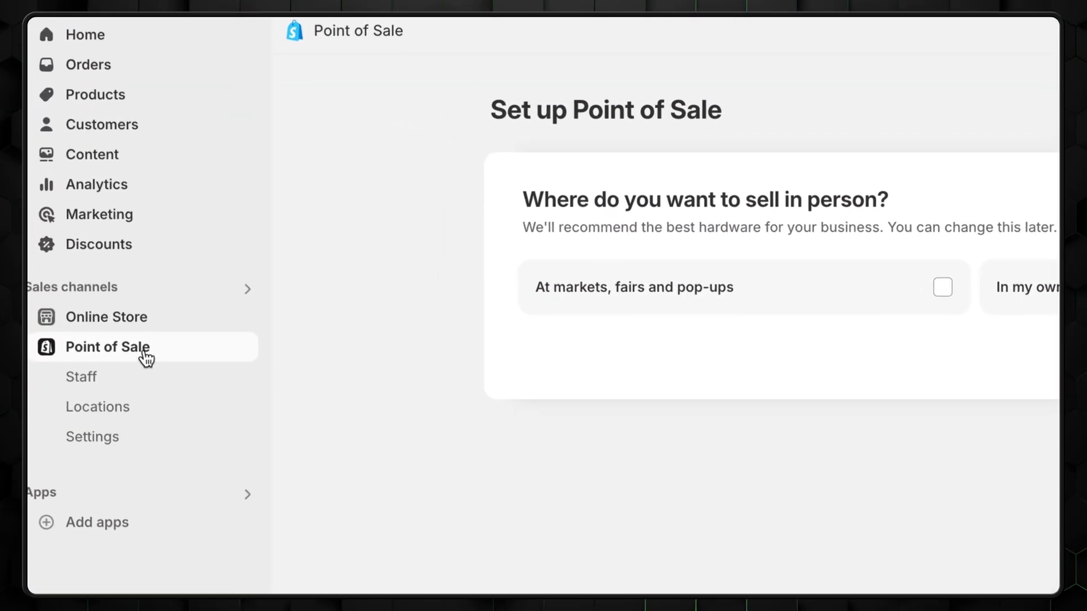
Browse Point of Sale staff, locations and settings, then show third-party payment providers in Payments.
click(84, 387)
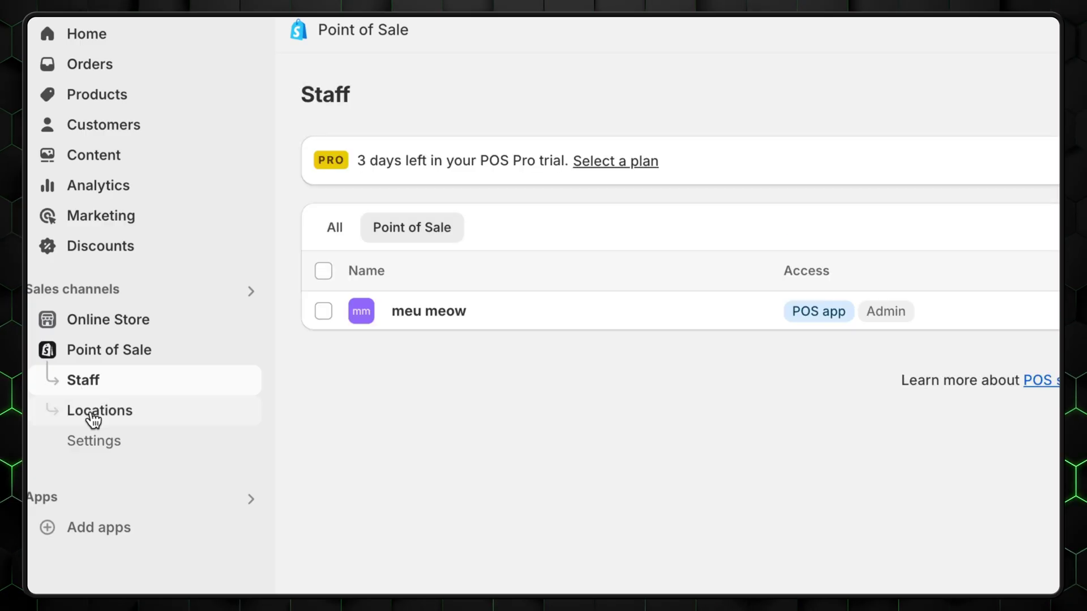
click(93, 417)
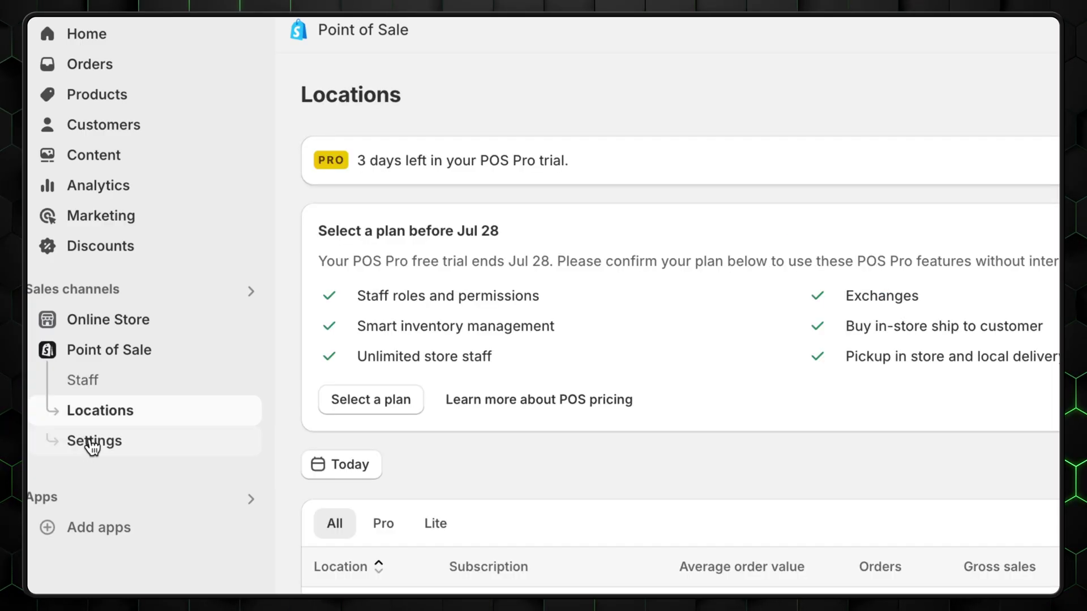
click(92, 446)
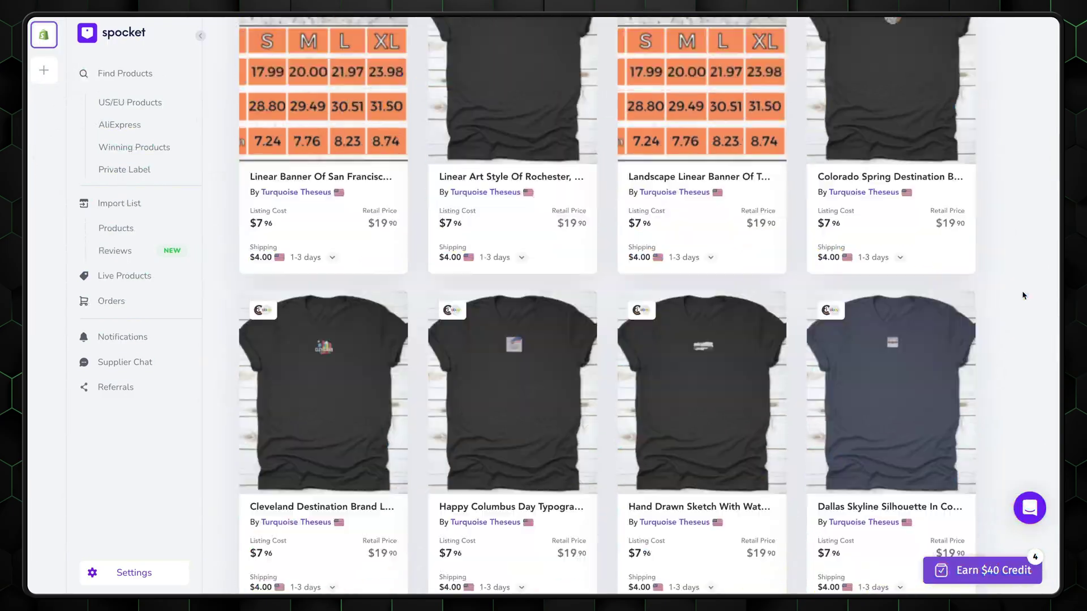
scroll(1023, 294, down, 3)
scroll(1049, 349, down, 5)
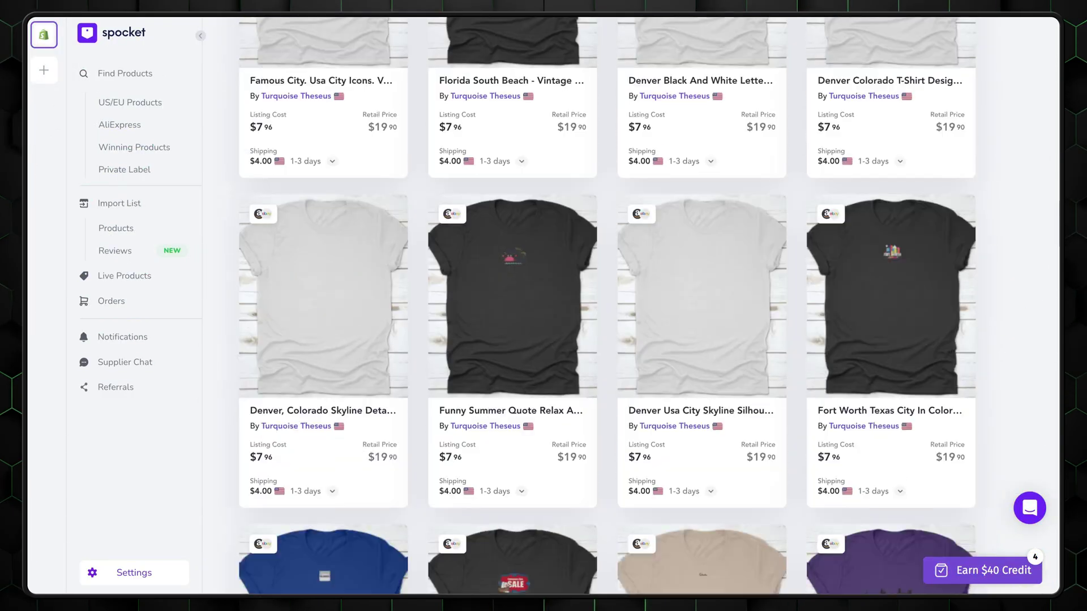
scroll(1050, 348, down, 7)
scroll(1050, 349, down, 5)
scroll(1049, 348, down, 4)
scroll(1049, 348, down, 4)
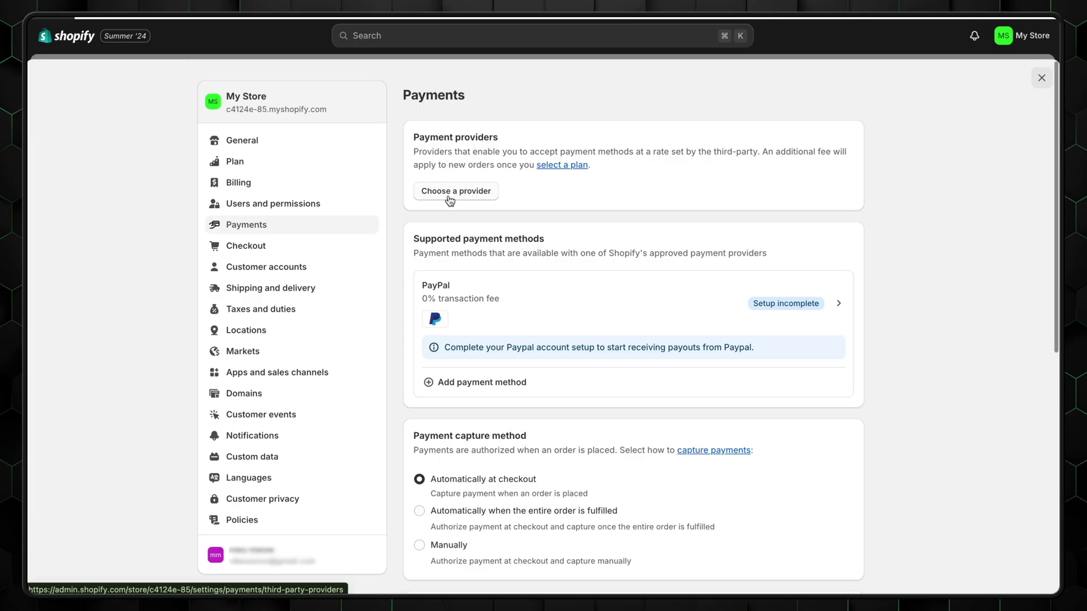
click(450, 201)
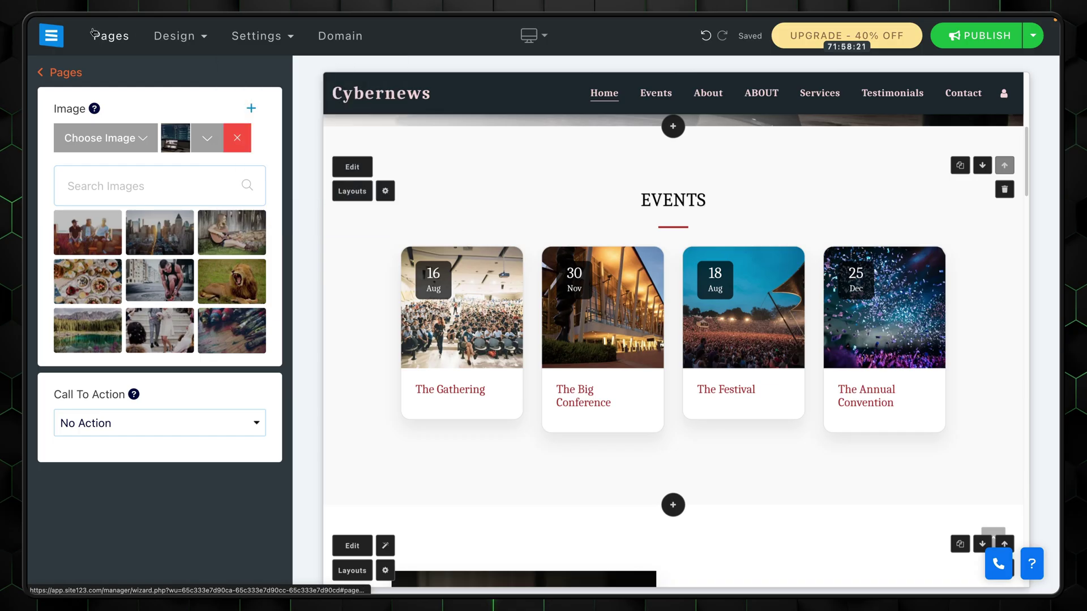
Return to the SITE123 dashboard and pick a template to start a new site.
click(48, 40)
click(154, 142)
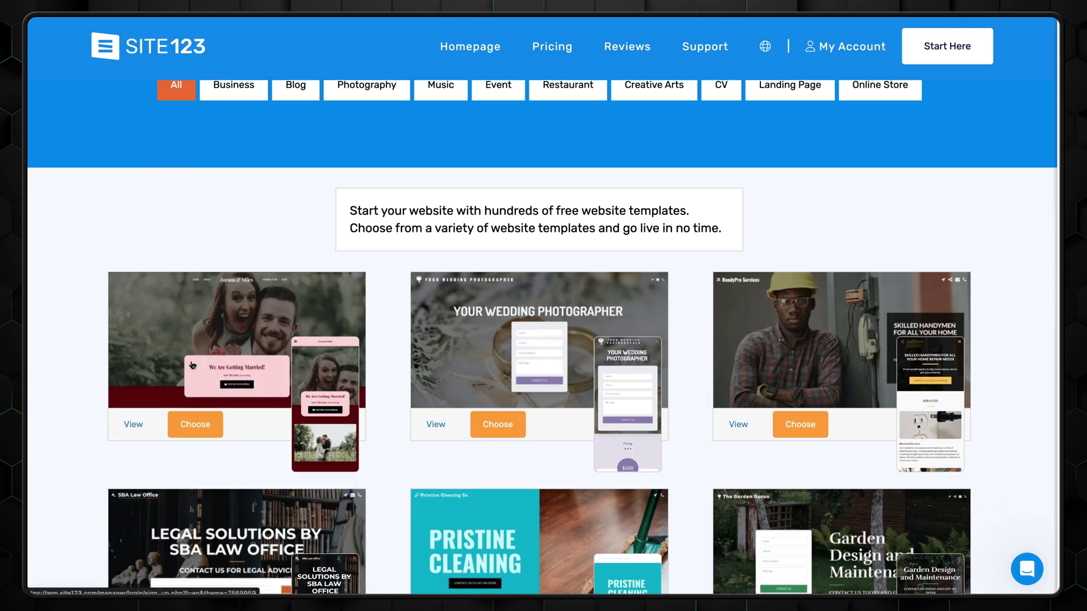
scroll(192, 365, down, 2)
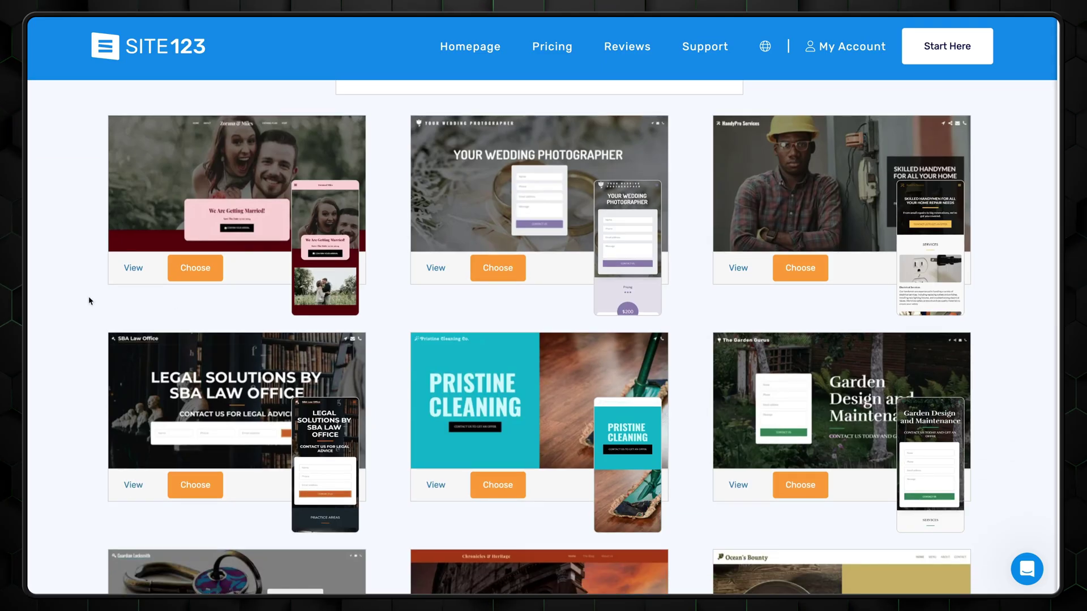
scroll(821, 332, down, 1)
scroll(821, 332, down, 2)
scroll(821, 332, down, 2)
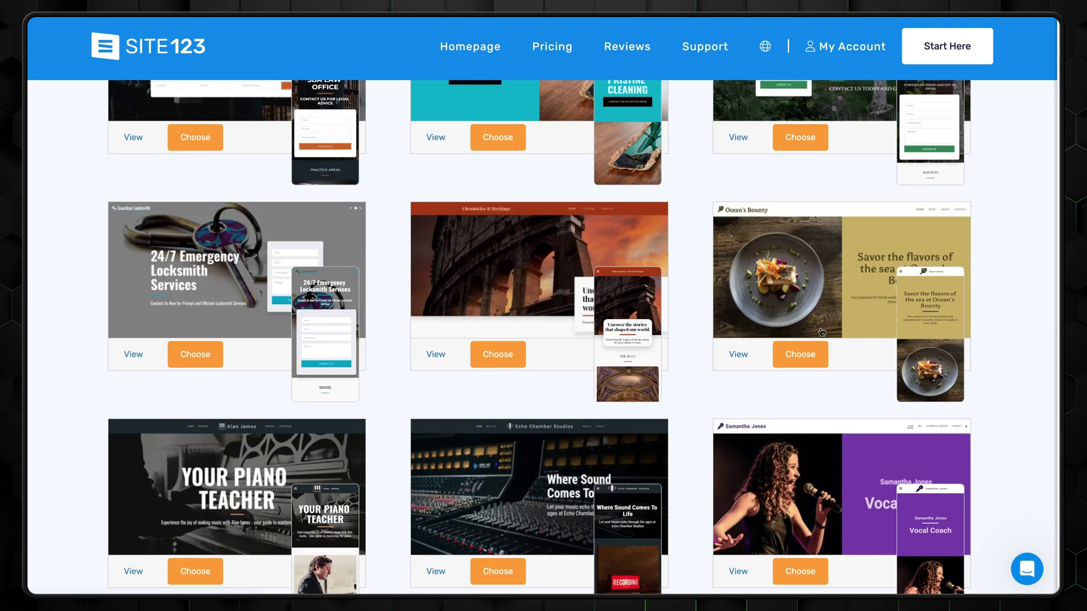
scroll(237, 265, down, 3)
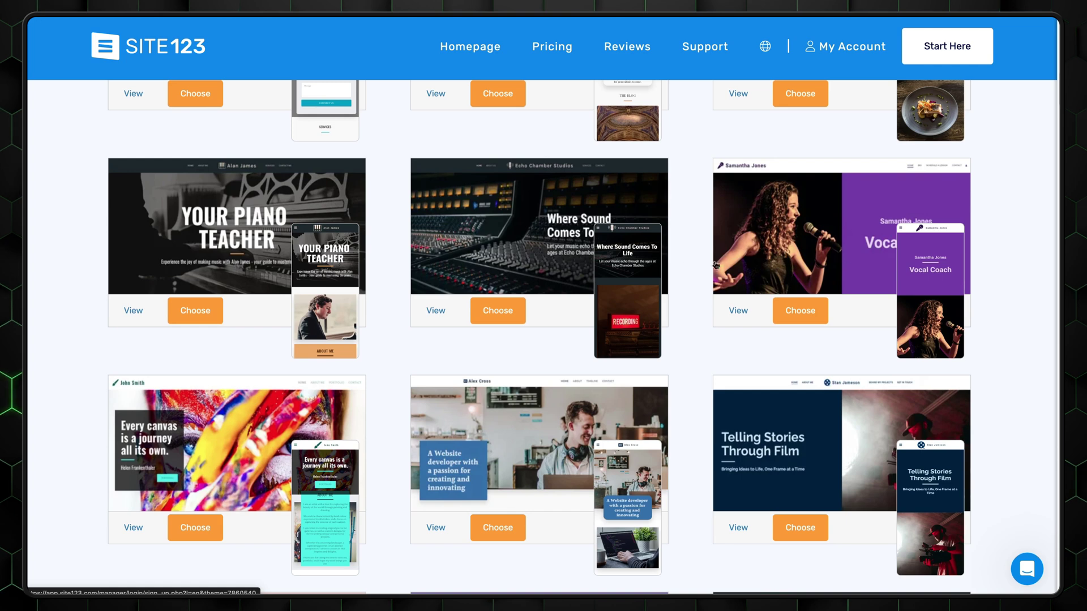
click(716, 265)
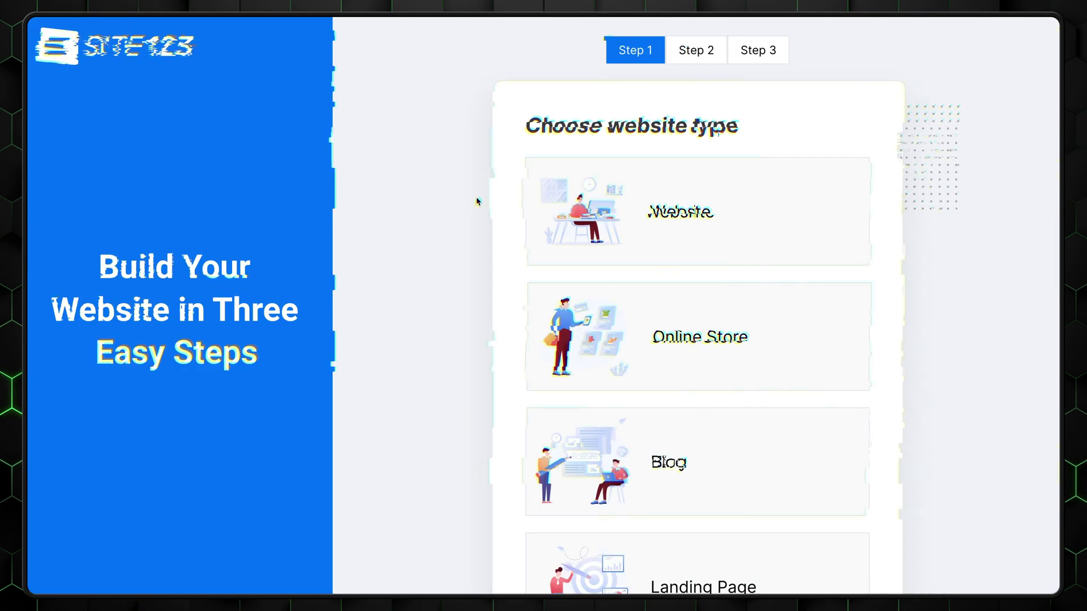
Build the Cybernews portfolio site as a standard Website and dismiss the congratulations message.
click(811, 231)
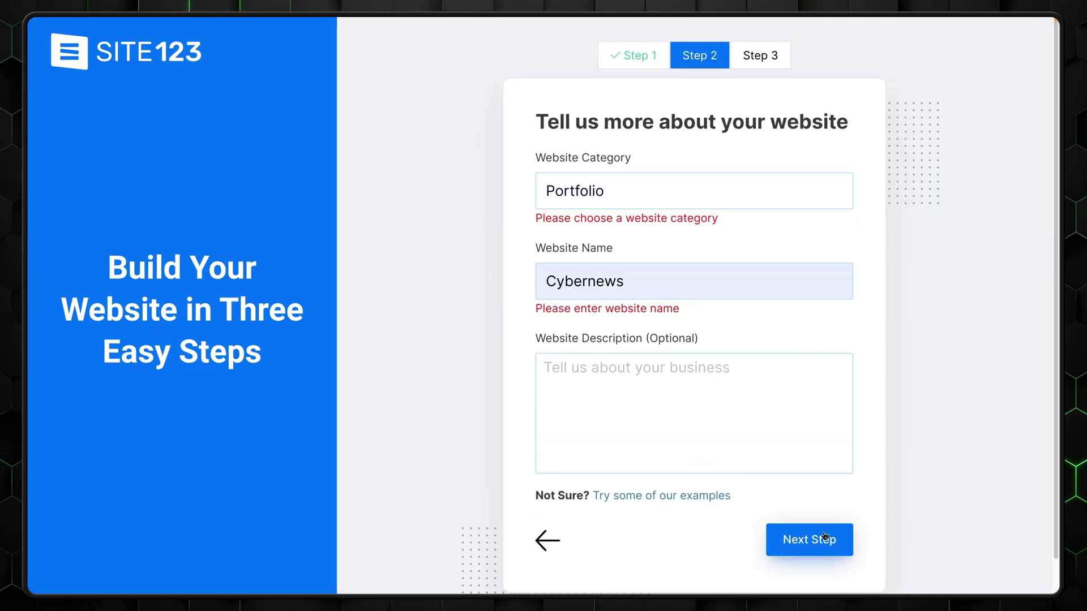
click(824, 537)
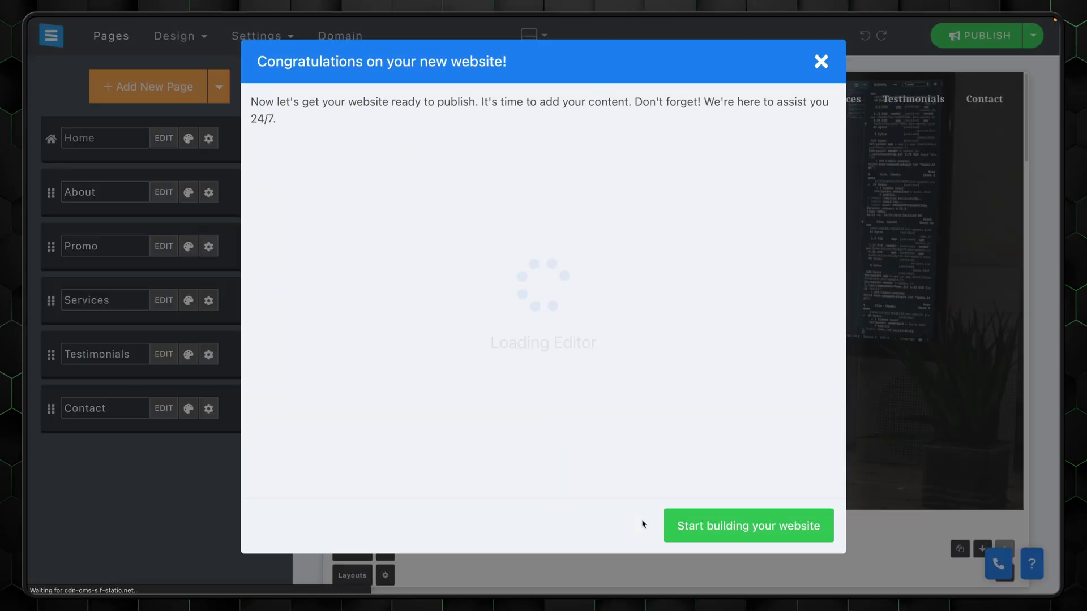
click(817, 60)
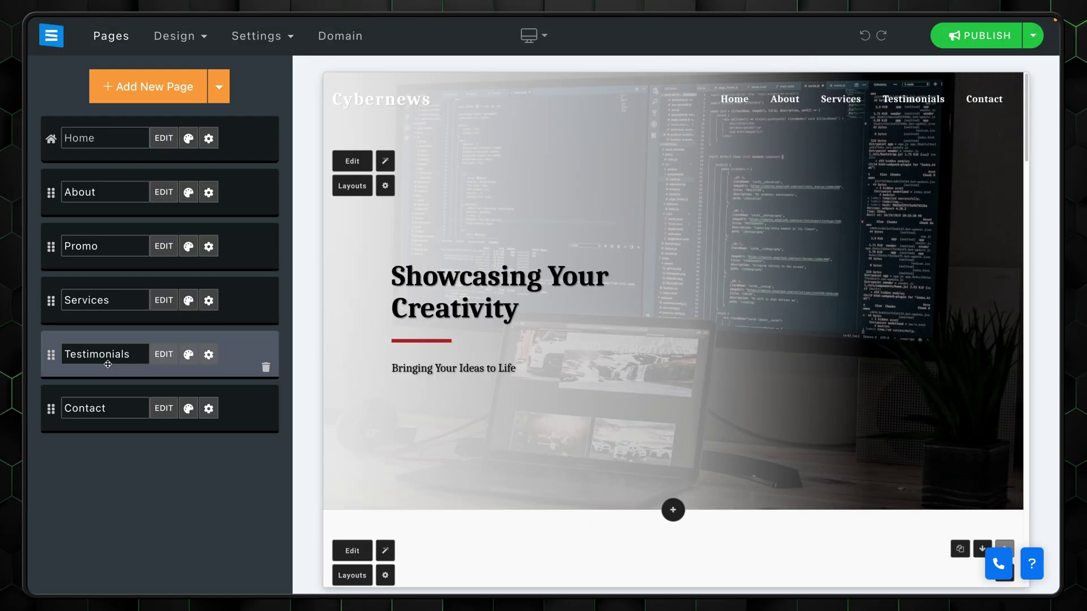
Apply a different layout to the Showcasing Your Creativity hero section.
click(424, 285)
click(352, 185)
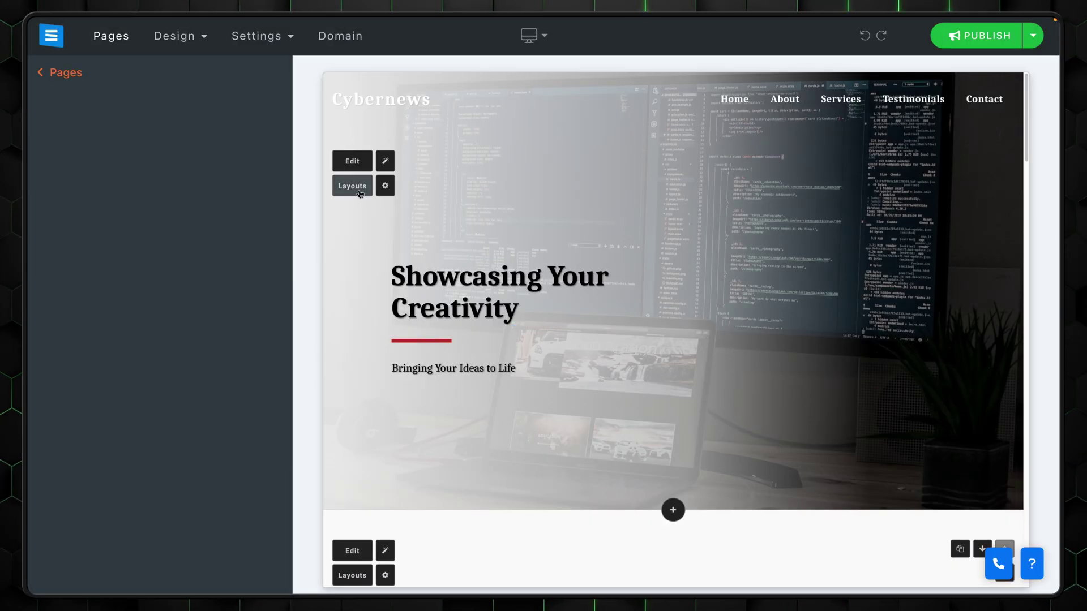
click(141, 297)
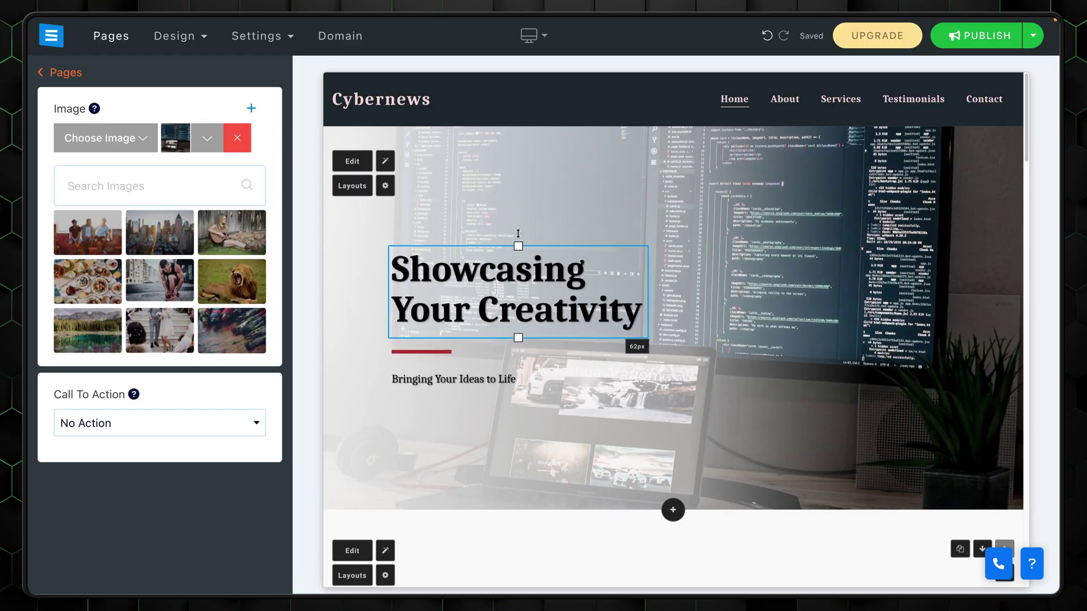
Shrink the hero headline so it wraps onto two lines, then return to the Cybernews dashboard.
drag(518, 225, 519, 280)
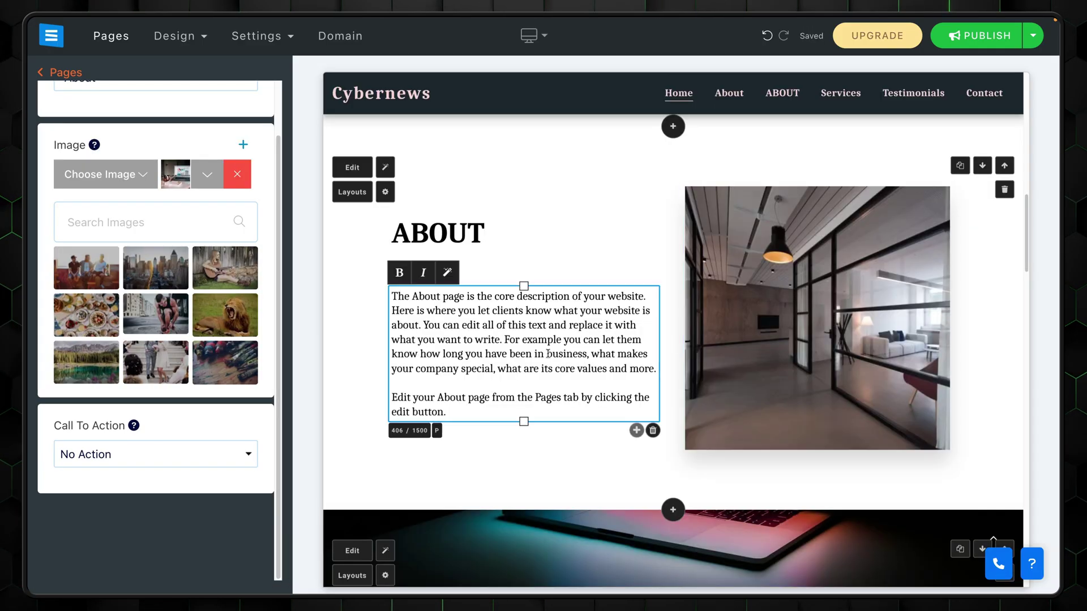
click(546, 353)
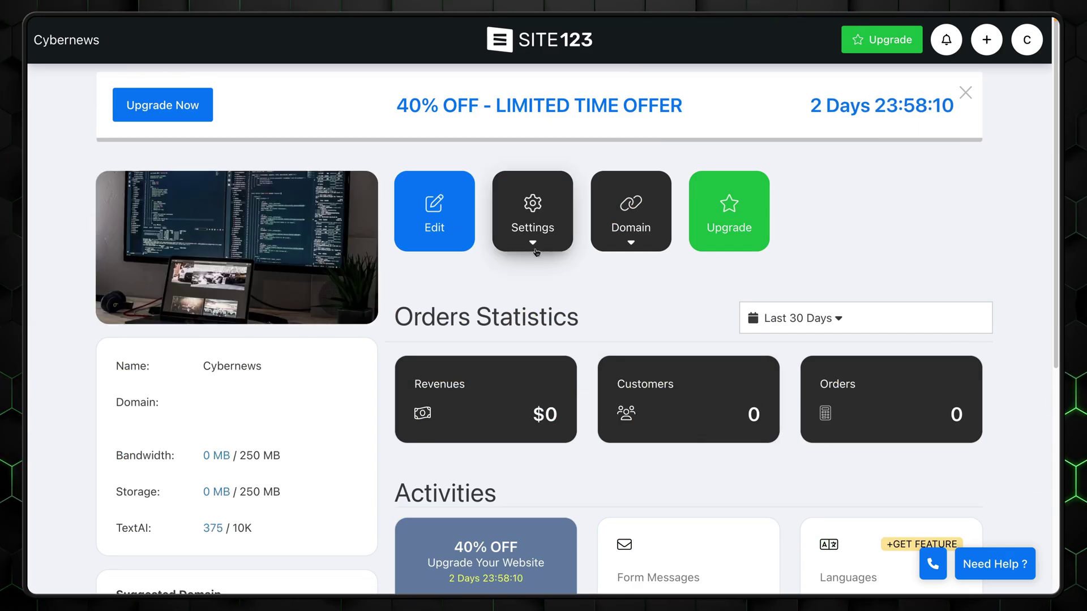
click(536, 253)
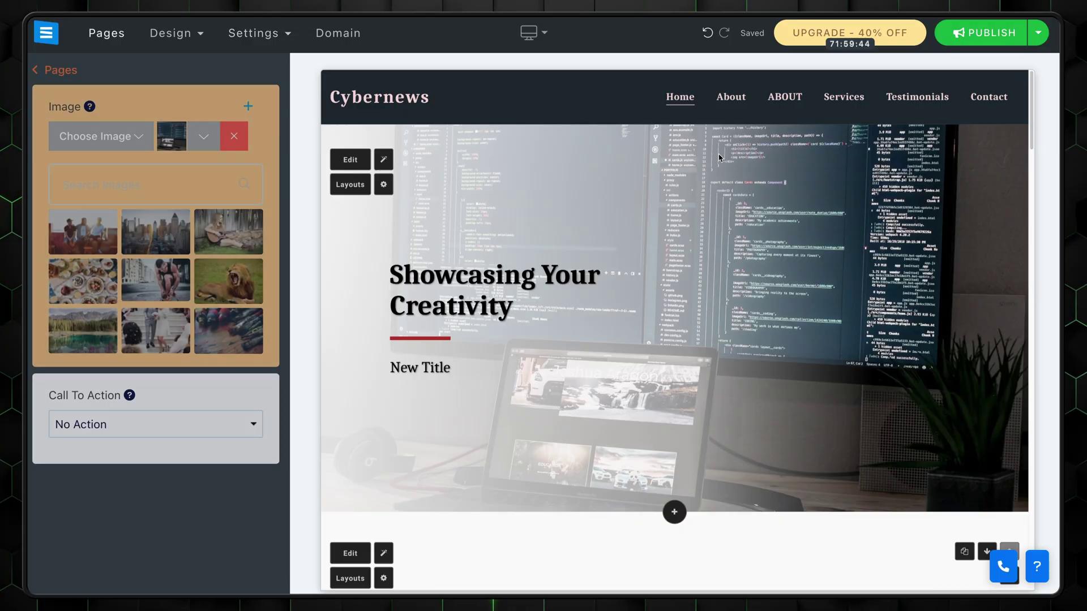
Visit the About Us section, return Home, and request AI Suggested Text for the content.
click(728, 92)
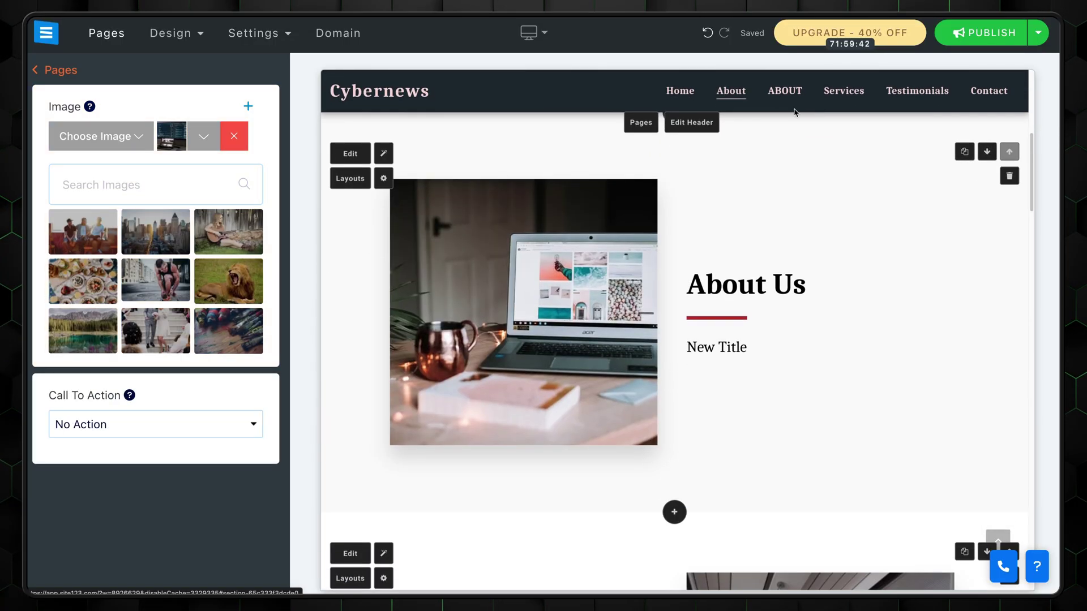
click(837, 92)
click(384, 159)
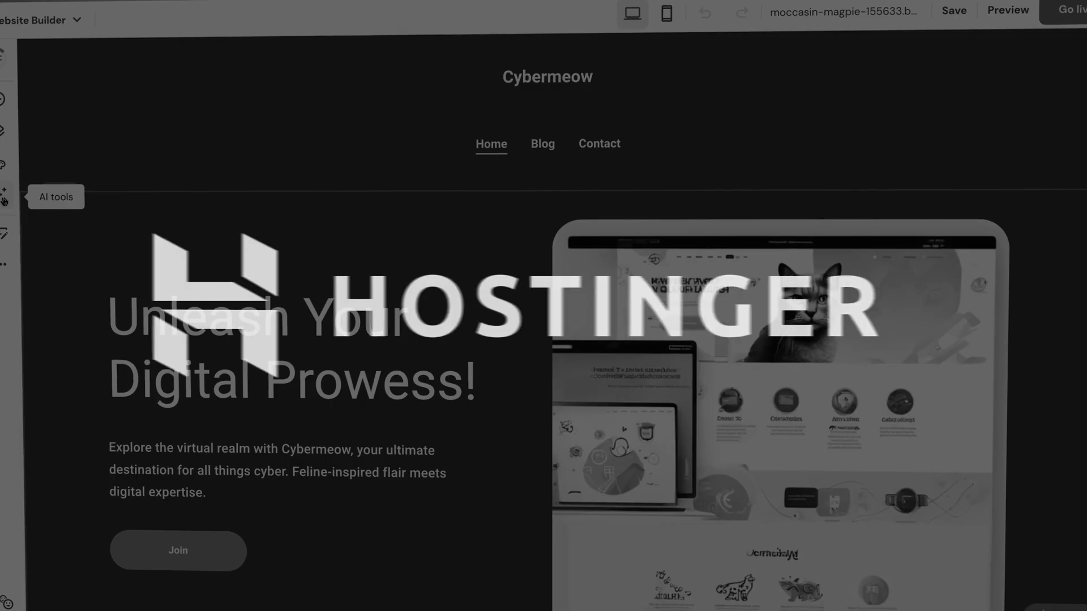
Show the AI tools list (image generator, logo maker, writer) for the Cybermeow site.
click(5, 197)
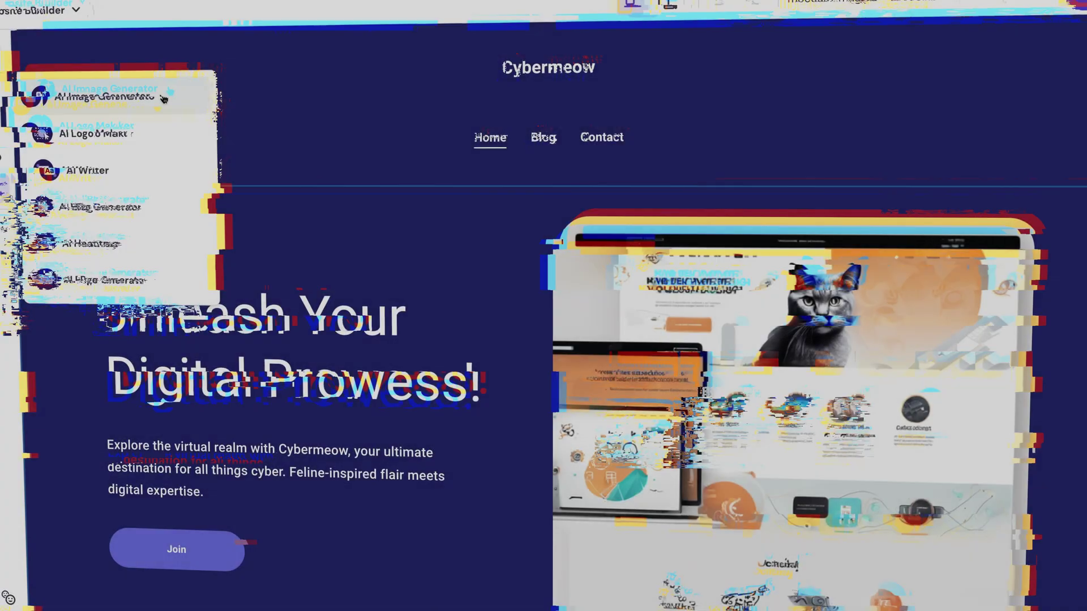